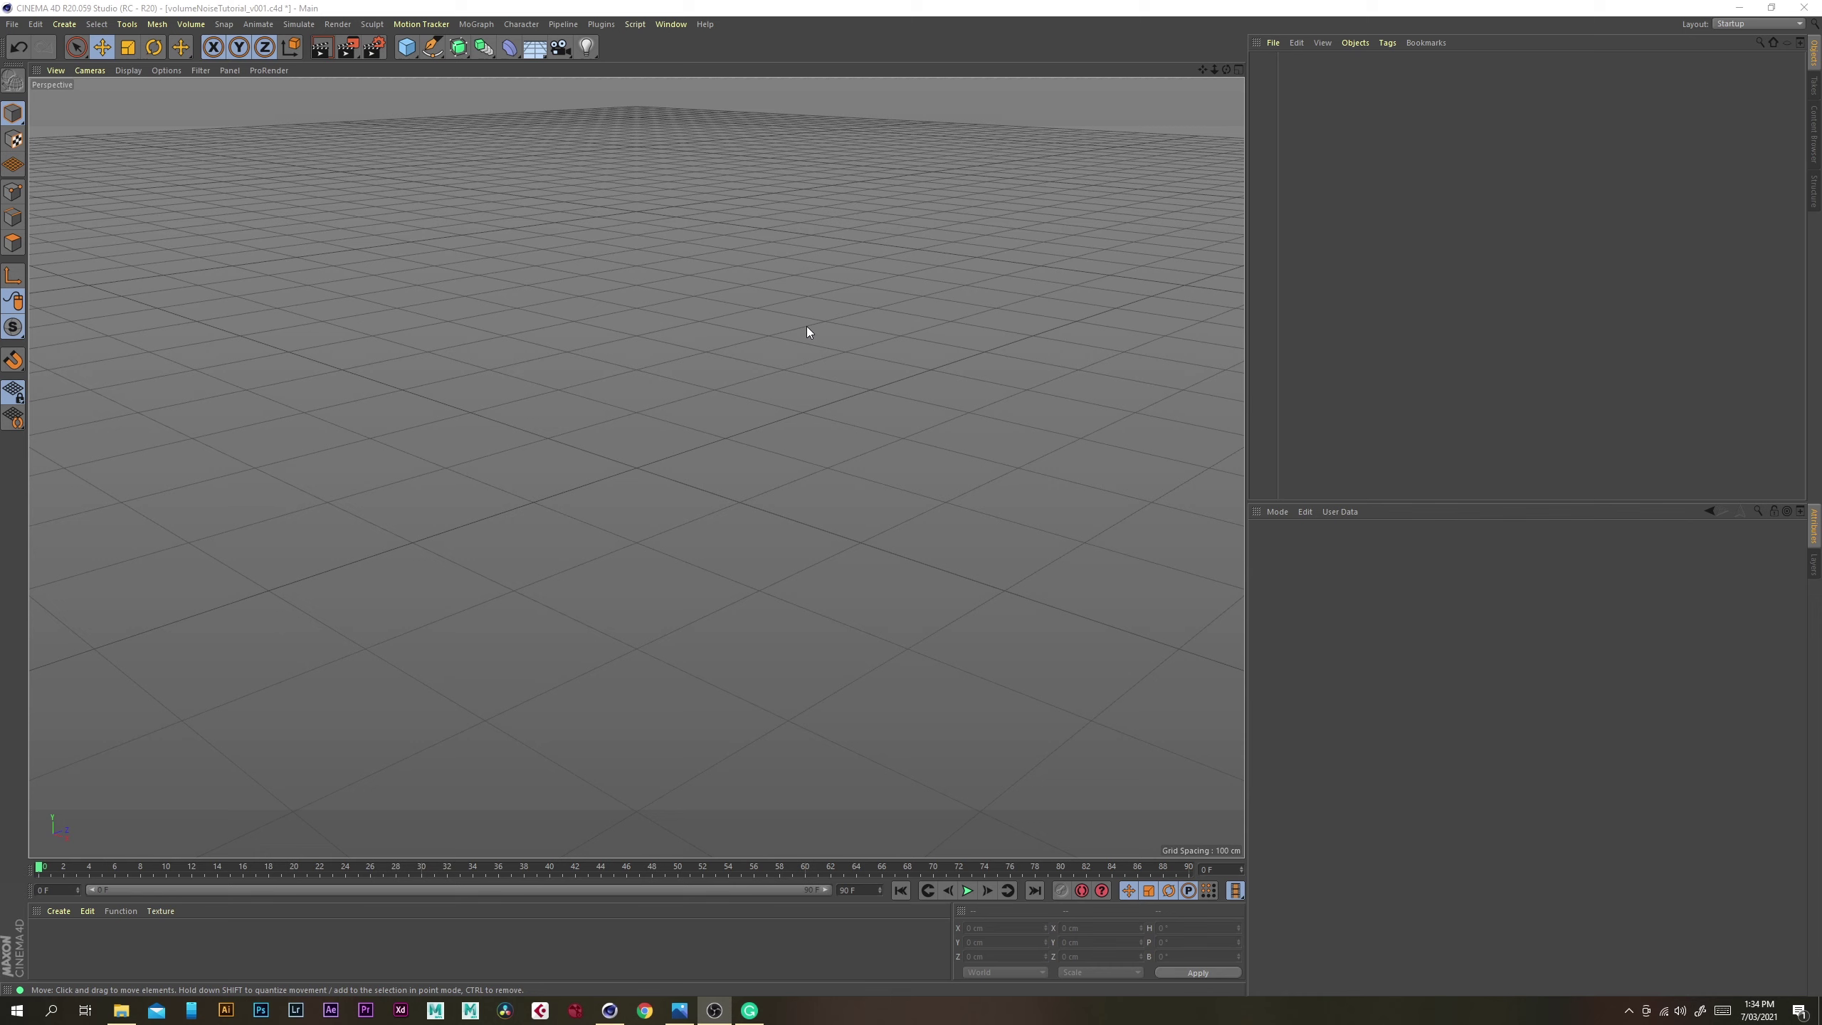
Add a Sphere and a Volume Builder to the scene
click(409, 47)
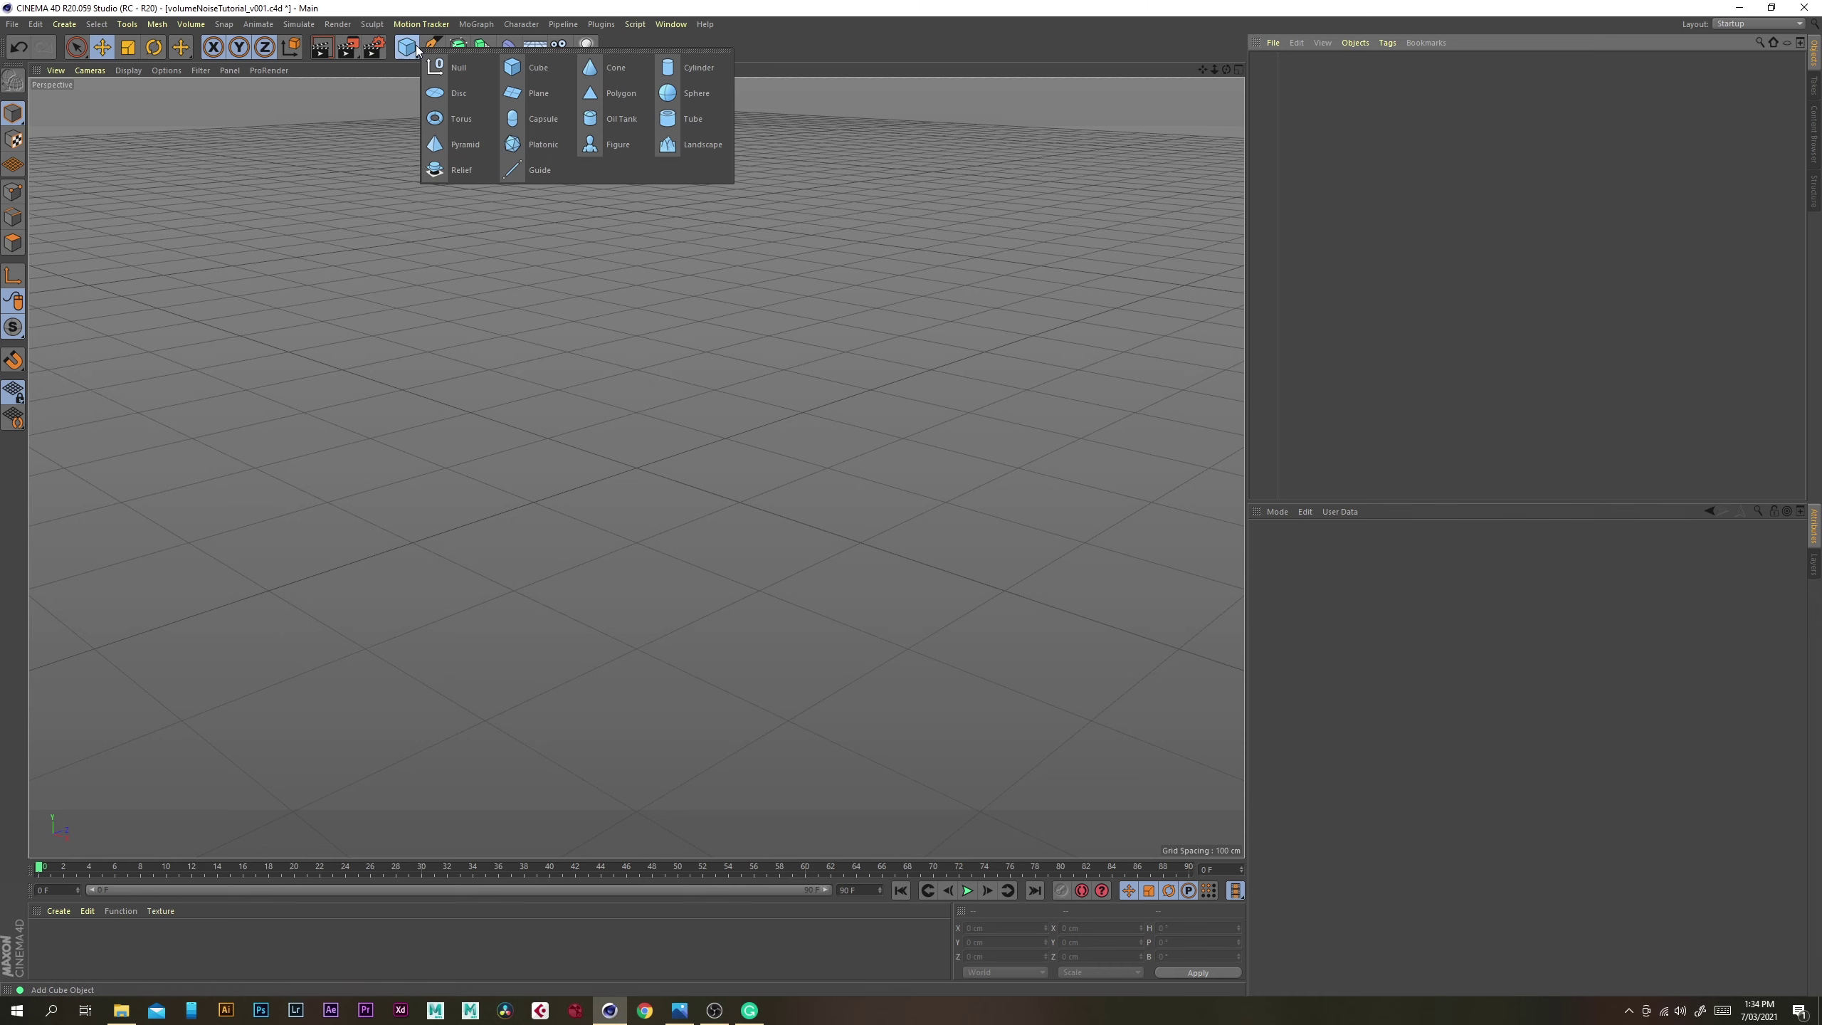
click(697, 94)
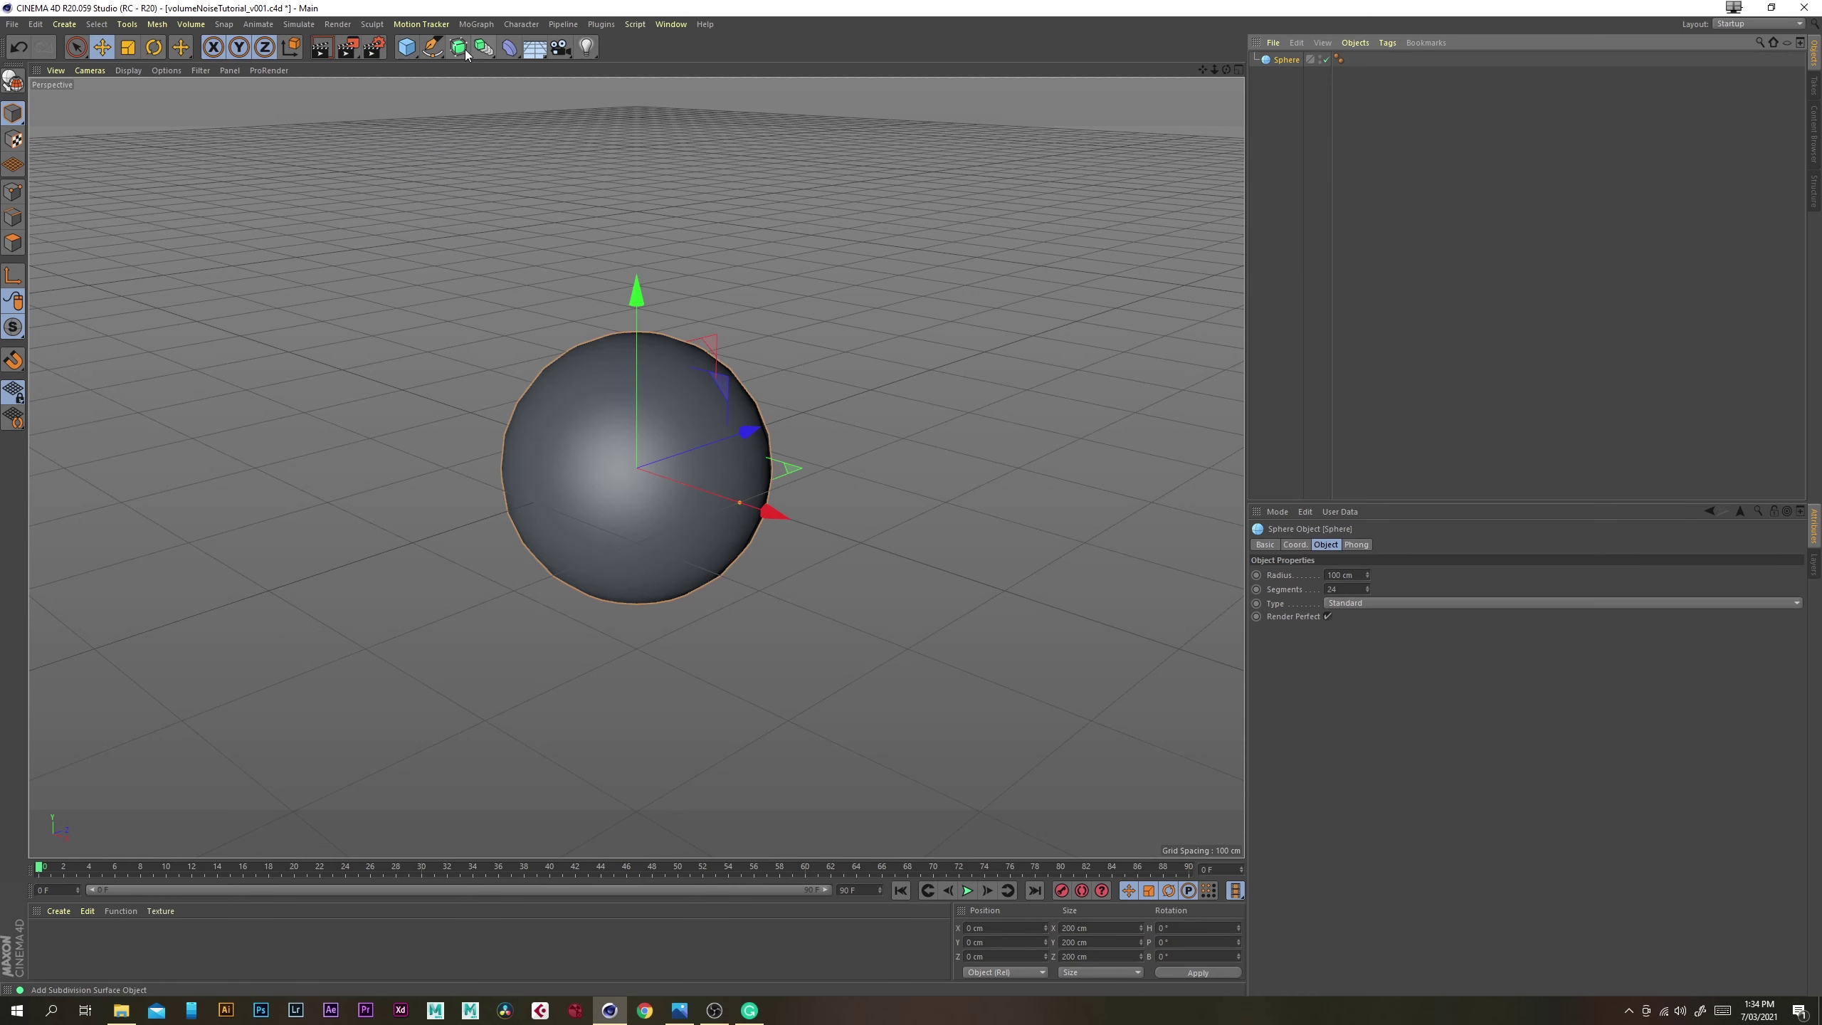
click(485, 48)
click(545, 169)
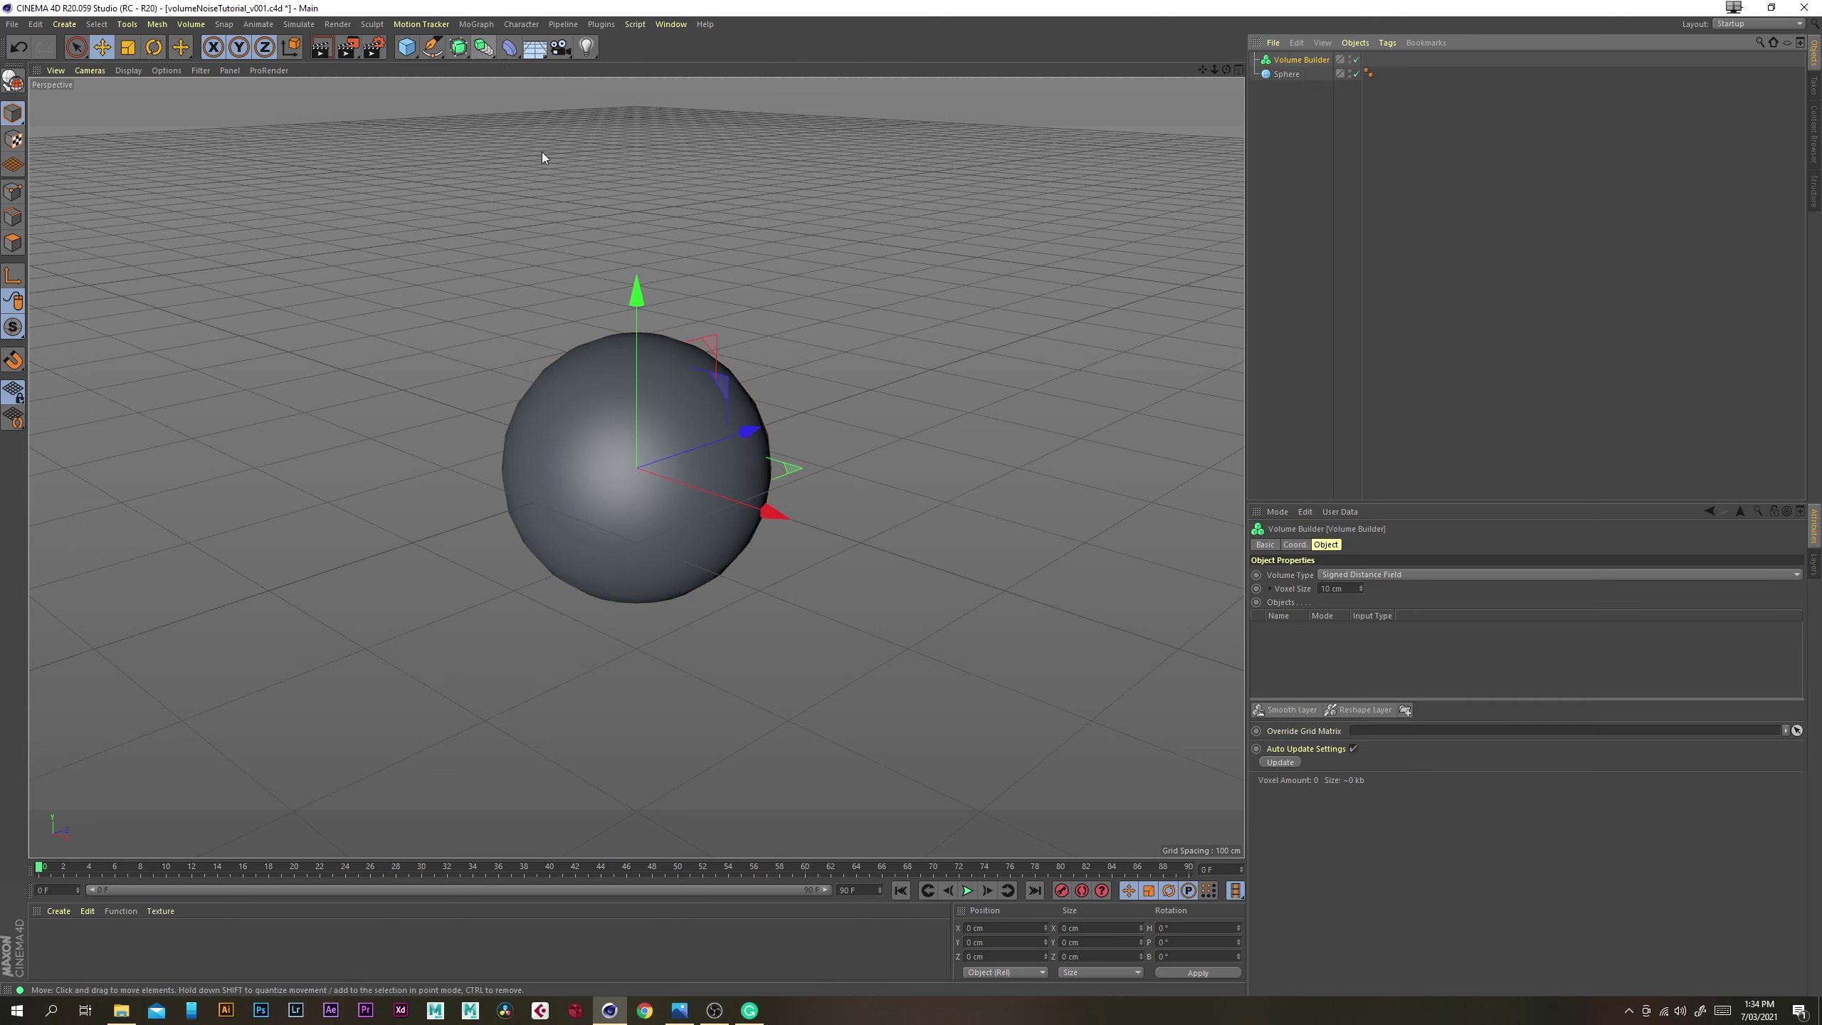
Add a Volume Mesher, nest the Volume Builder under it and the Sphere under the Builder
click(485, 48)
click(682, 177)
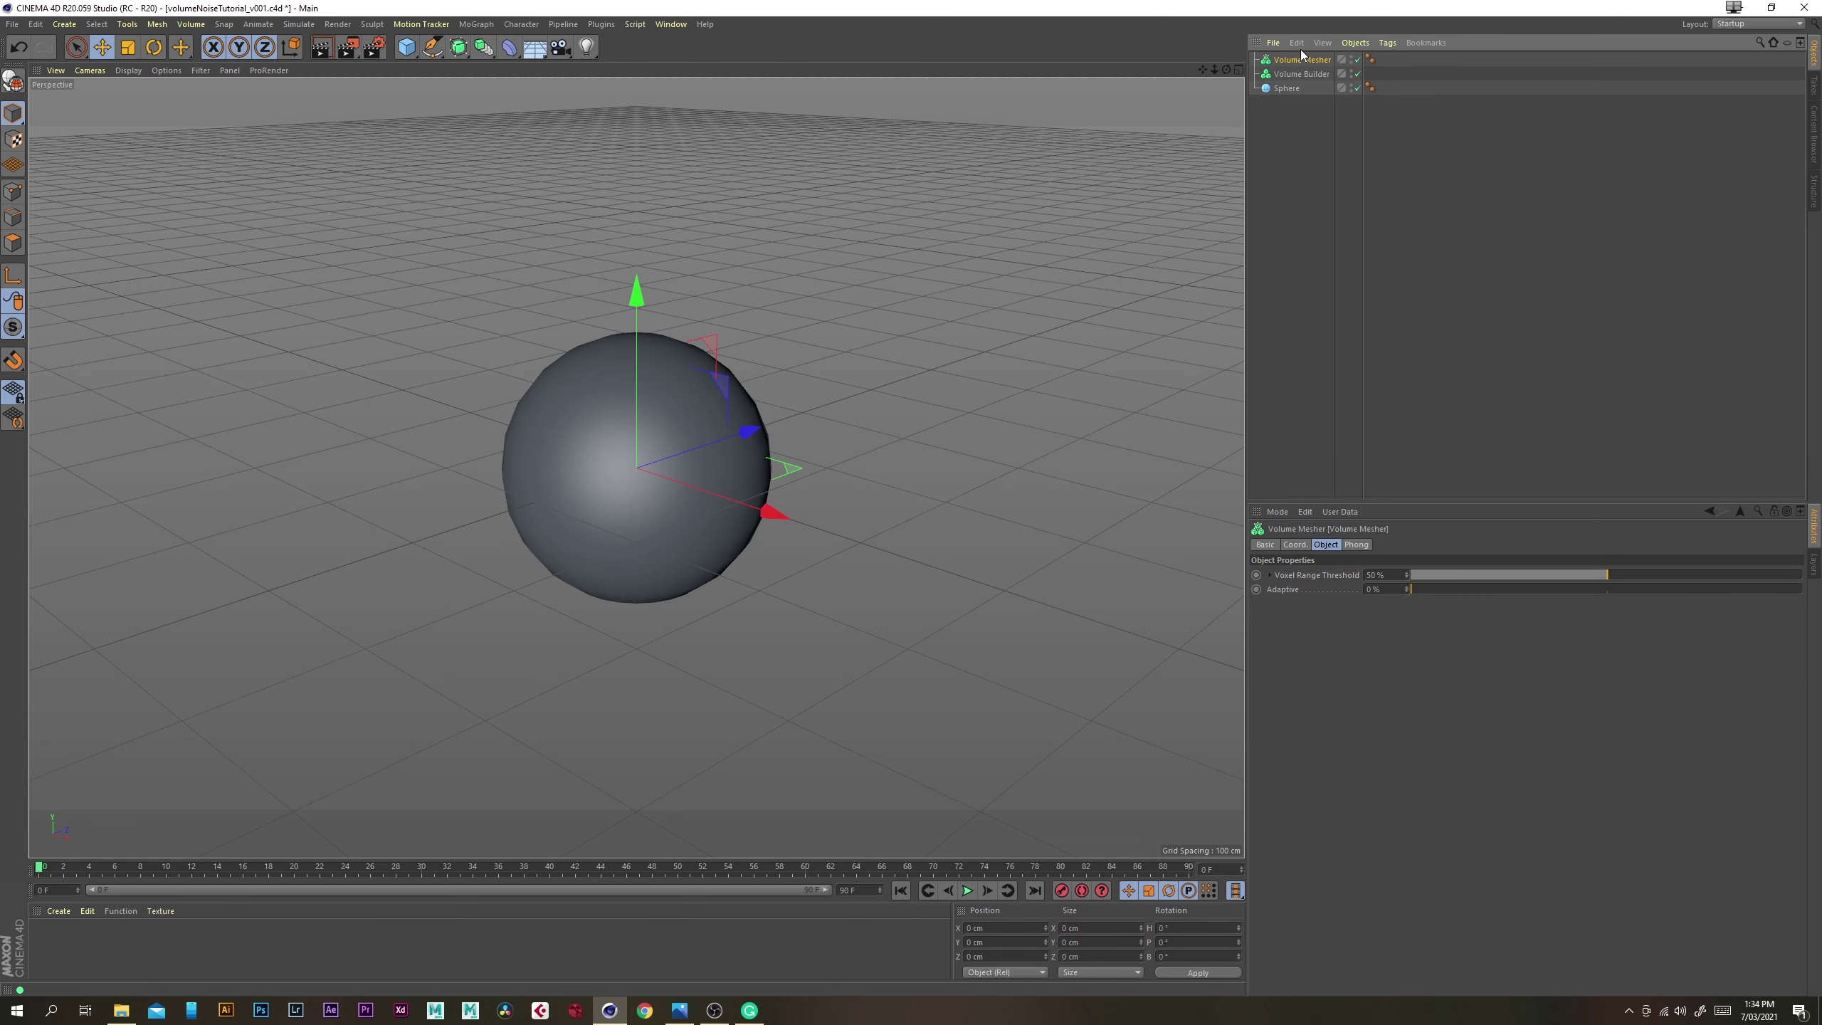
drag(1322, 60, 1326, 76)
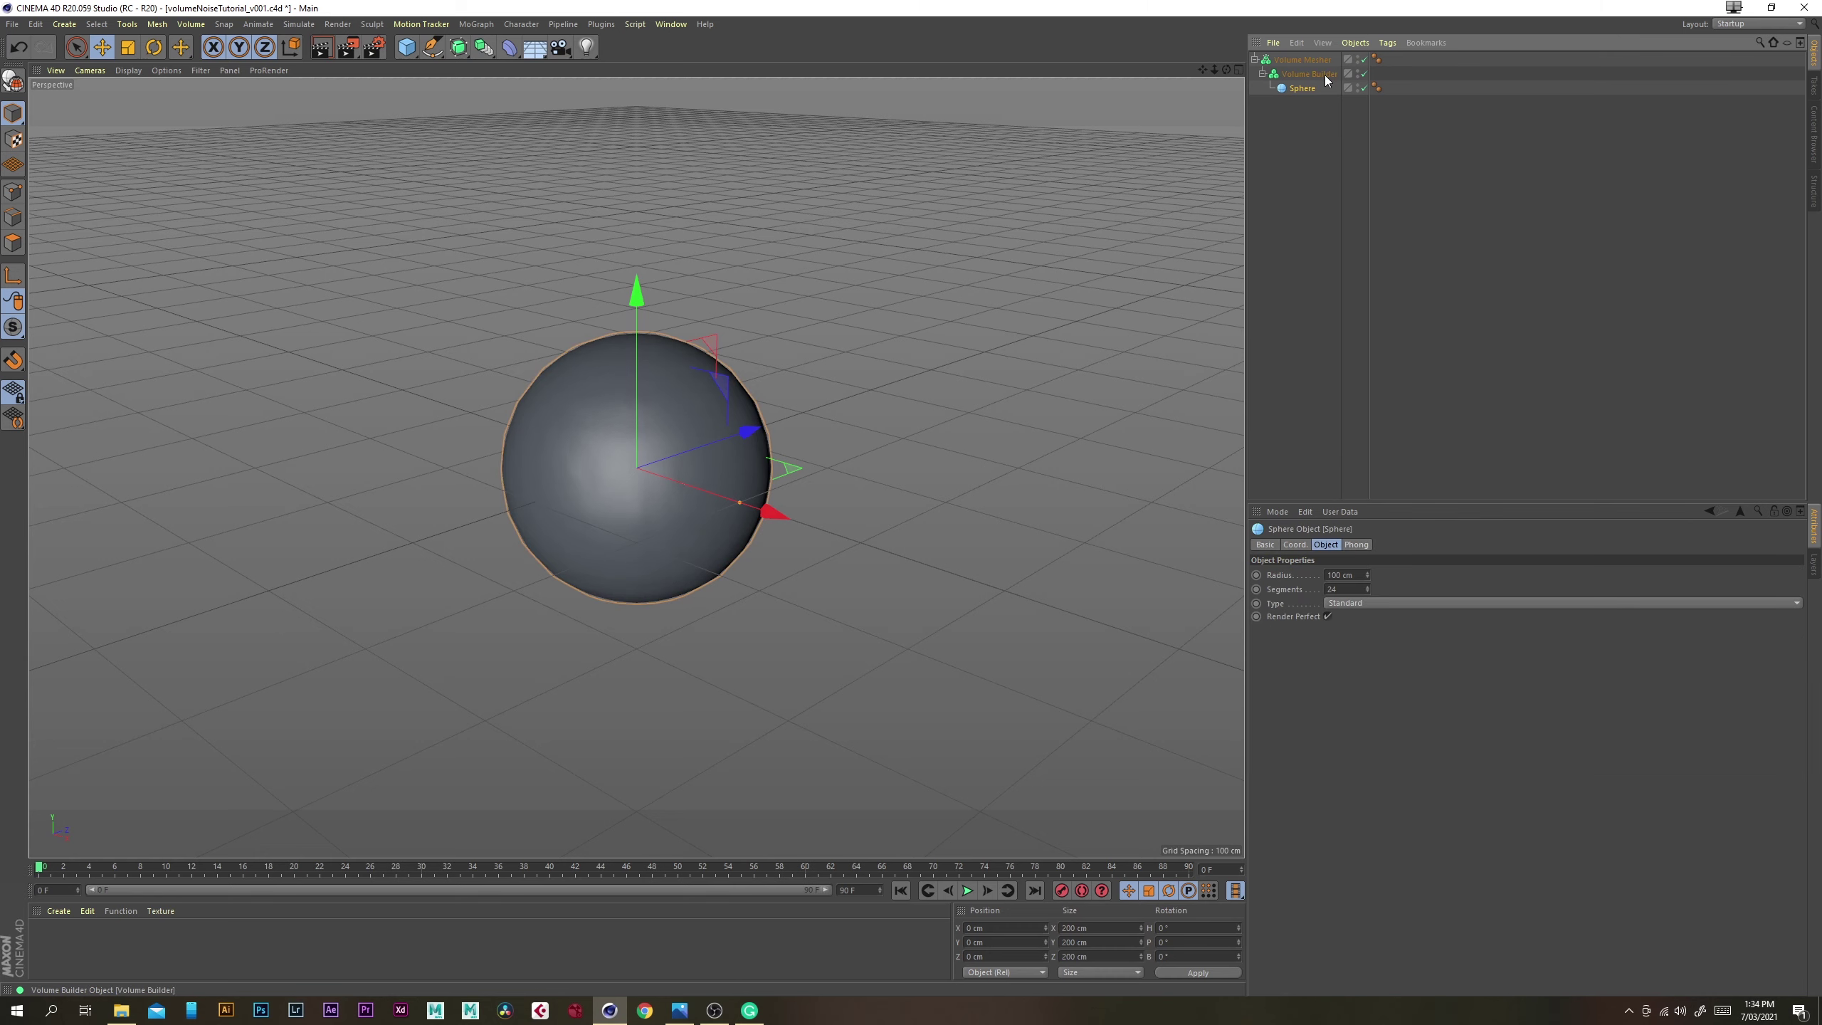
click(1355, 162)
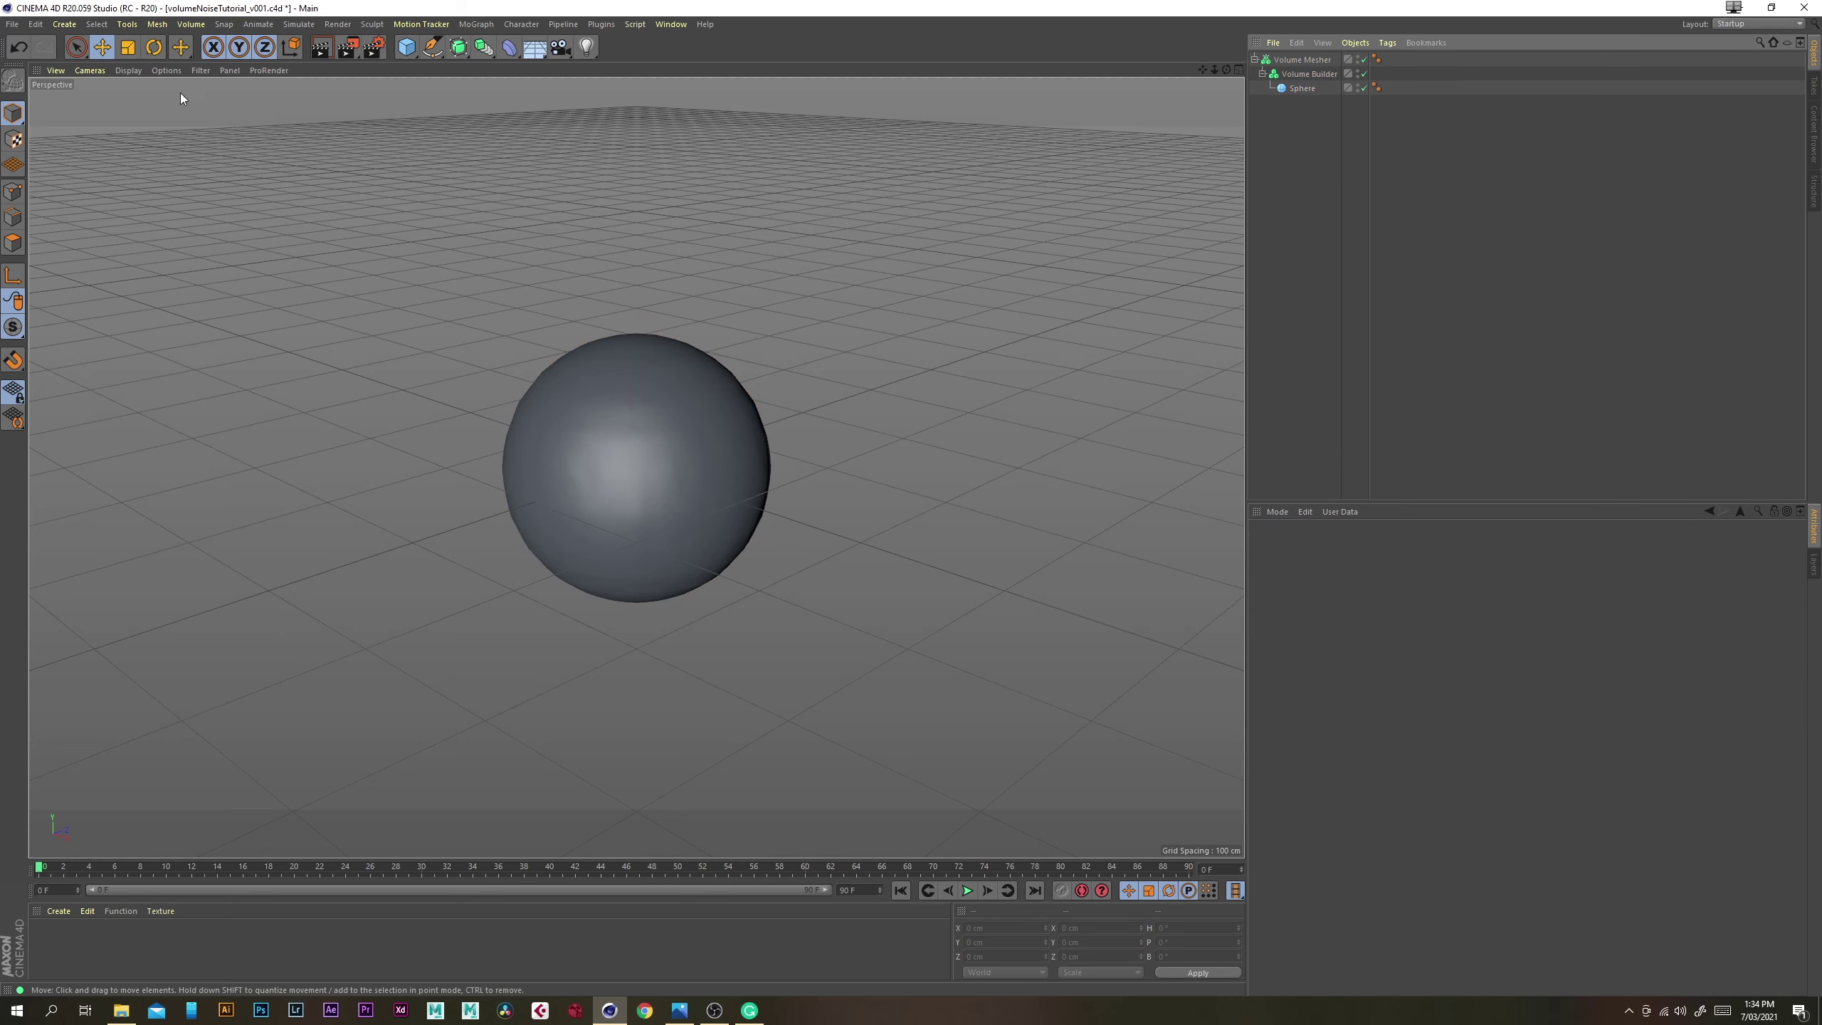
Create a Shader Field via Create > Field and drop it into the Volume Builder beside the Sphere
click(66, 25)
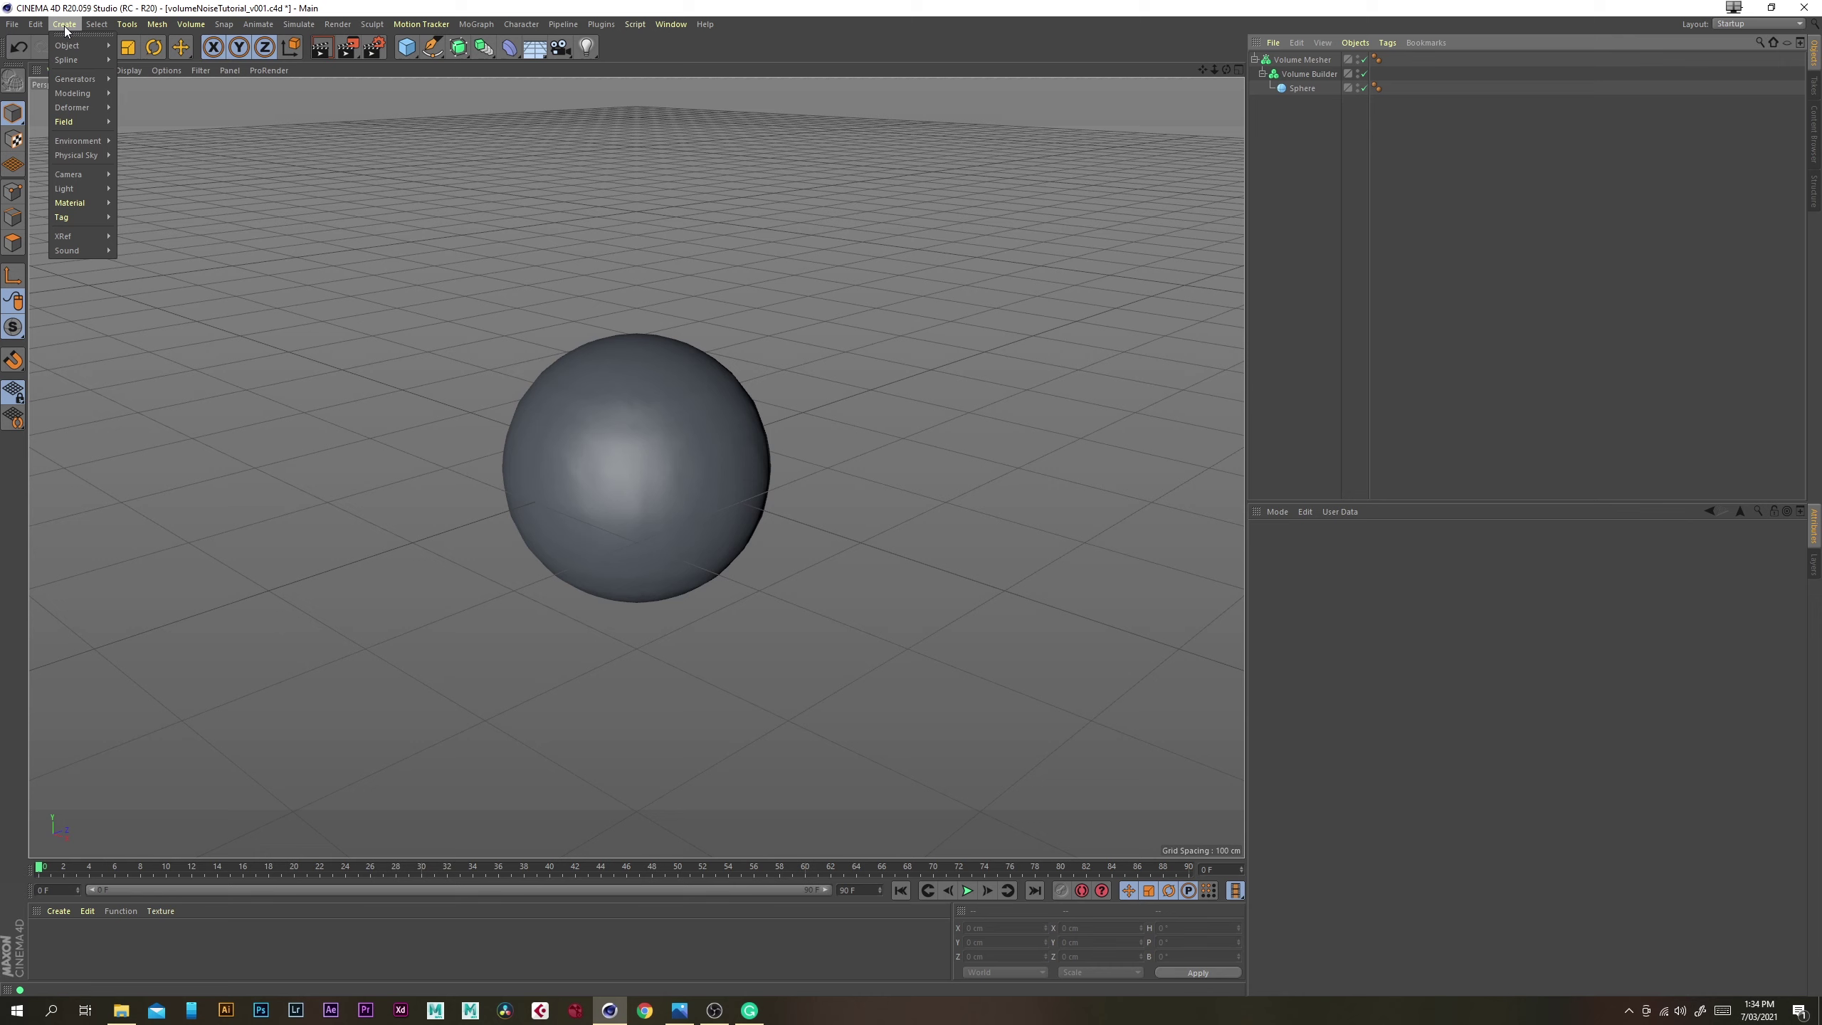
mouse_move(83, 121)
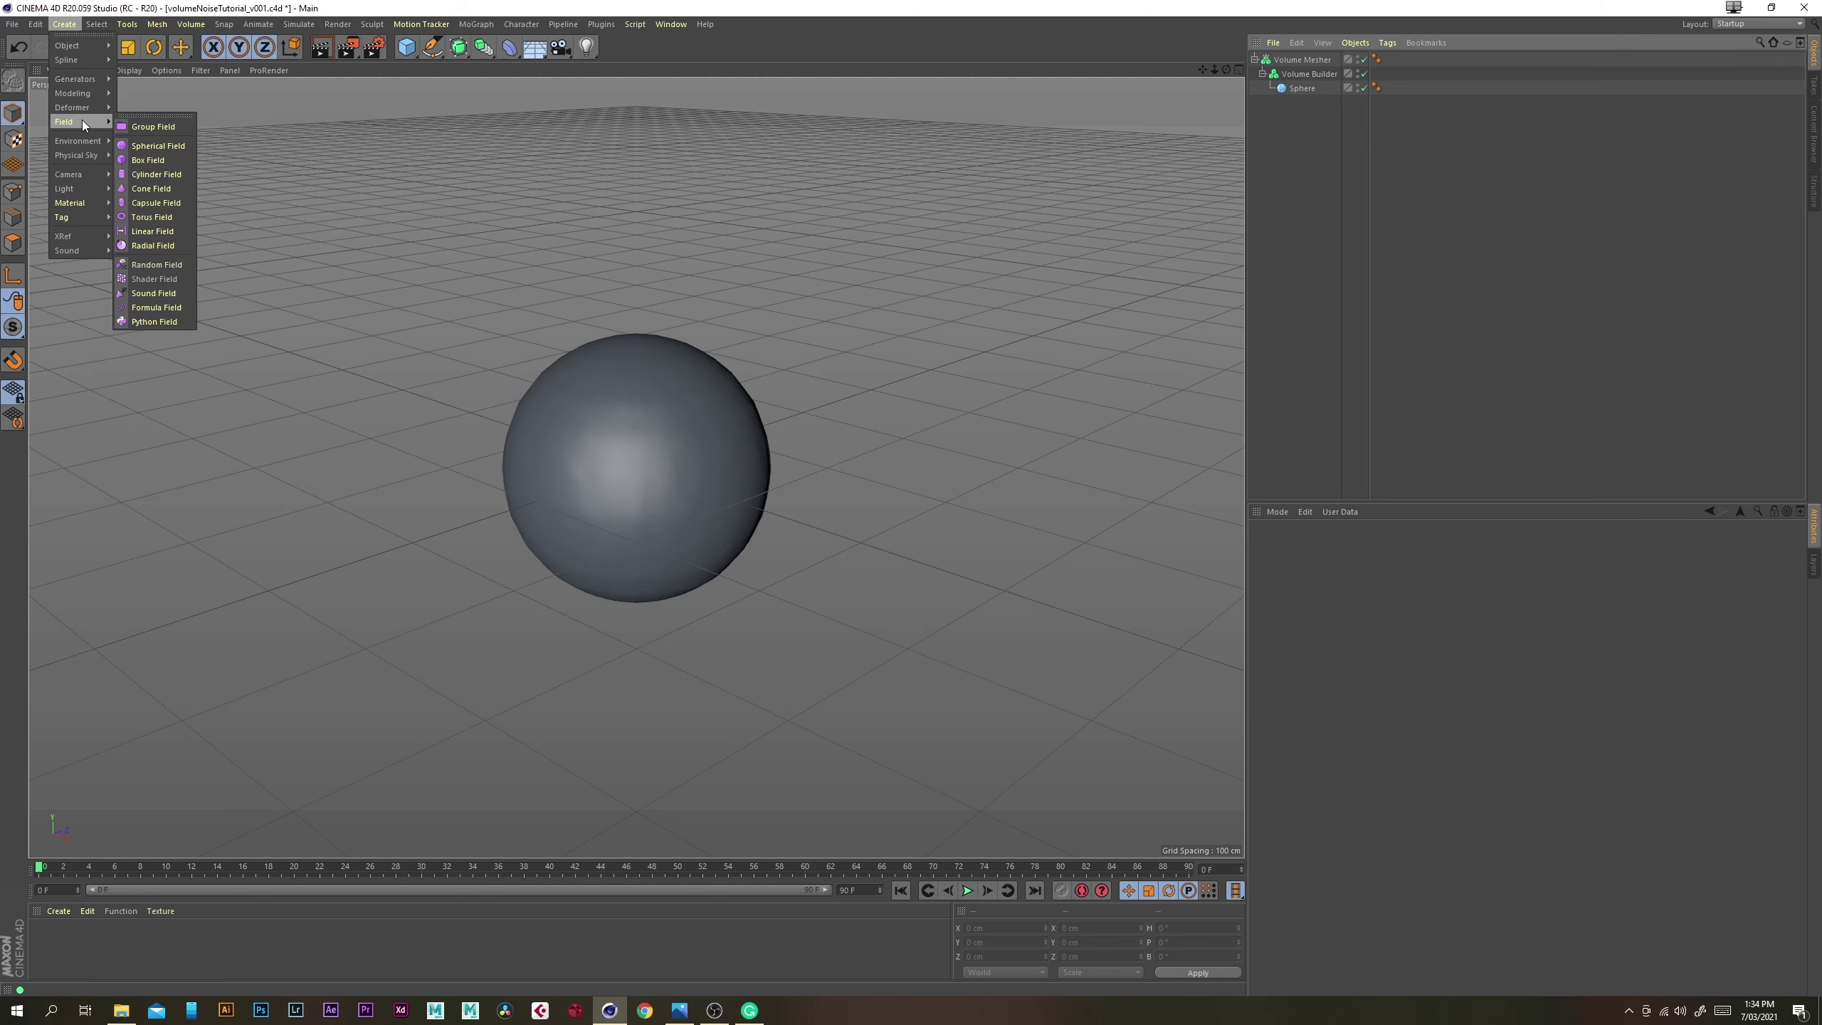
click(165, 279)
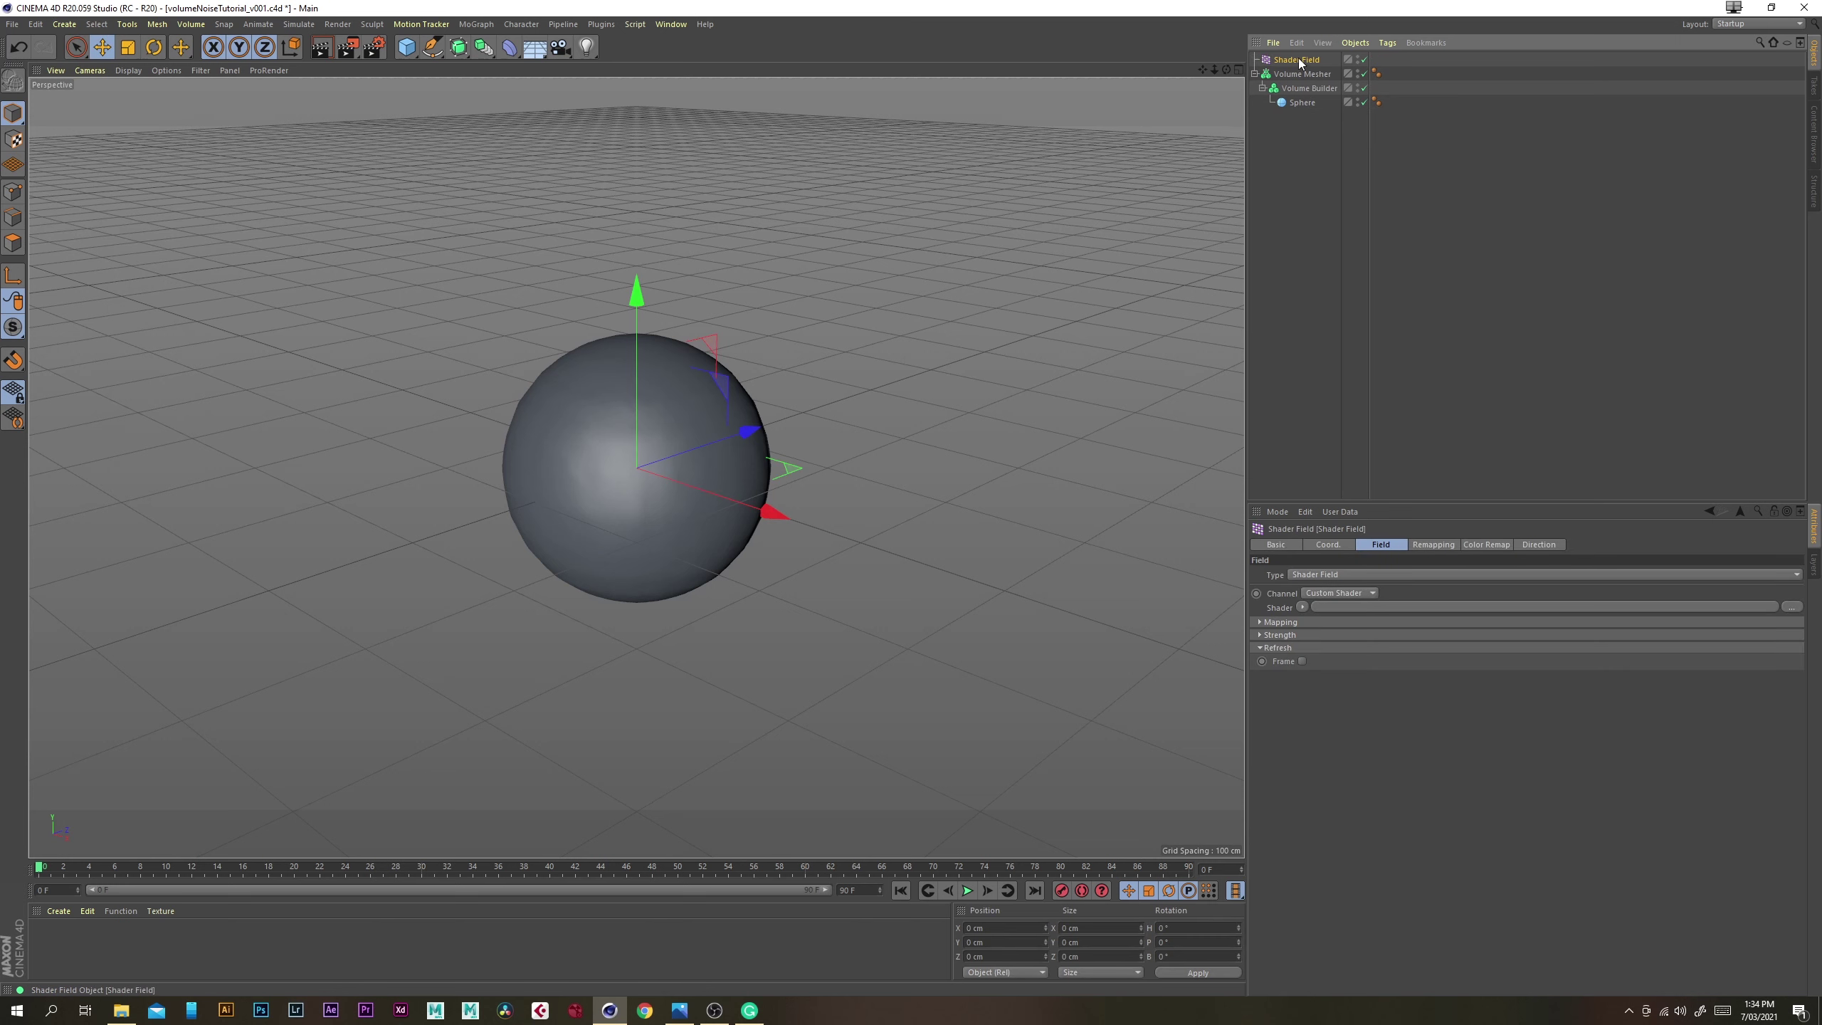
drag(1311, 60, 1318, 105)
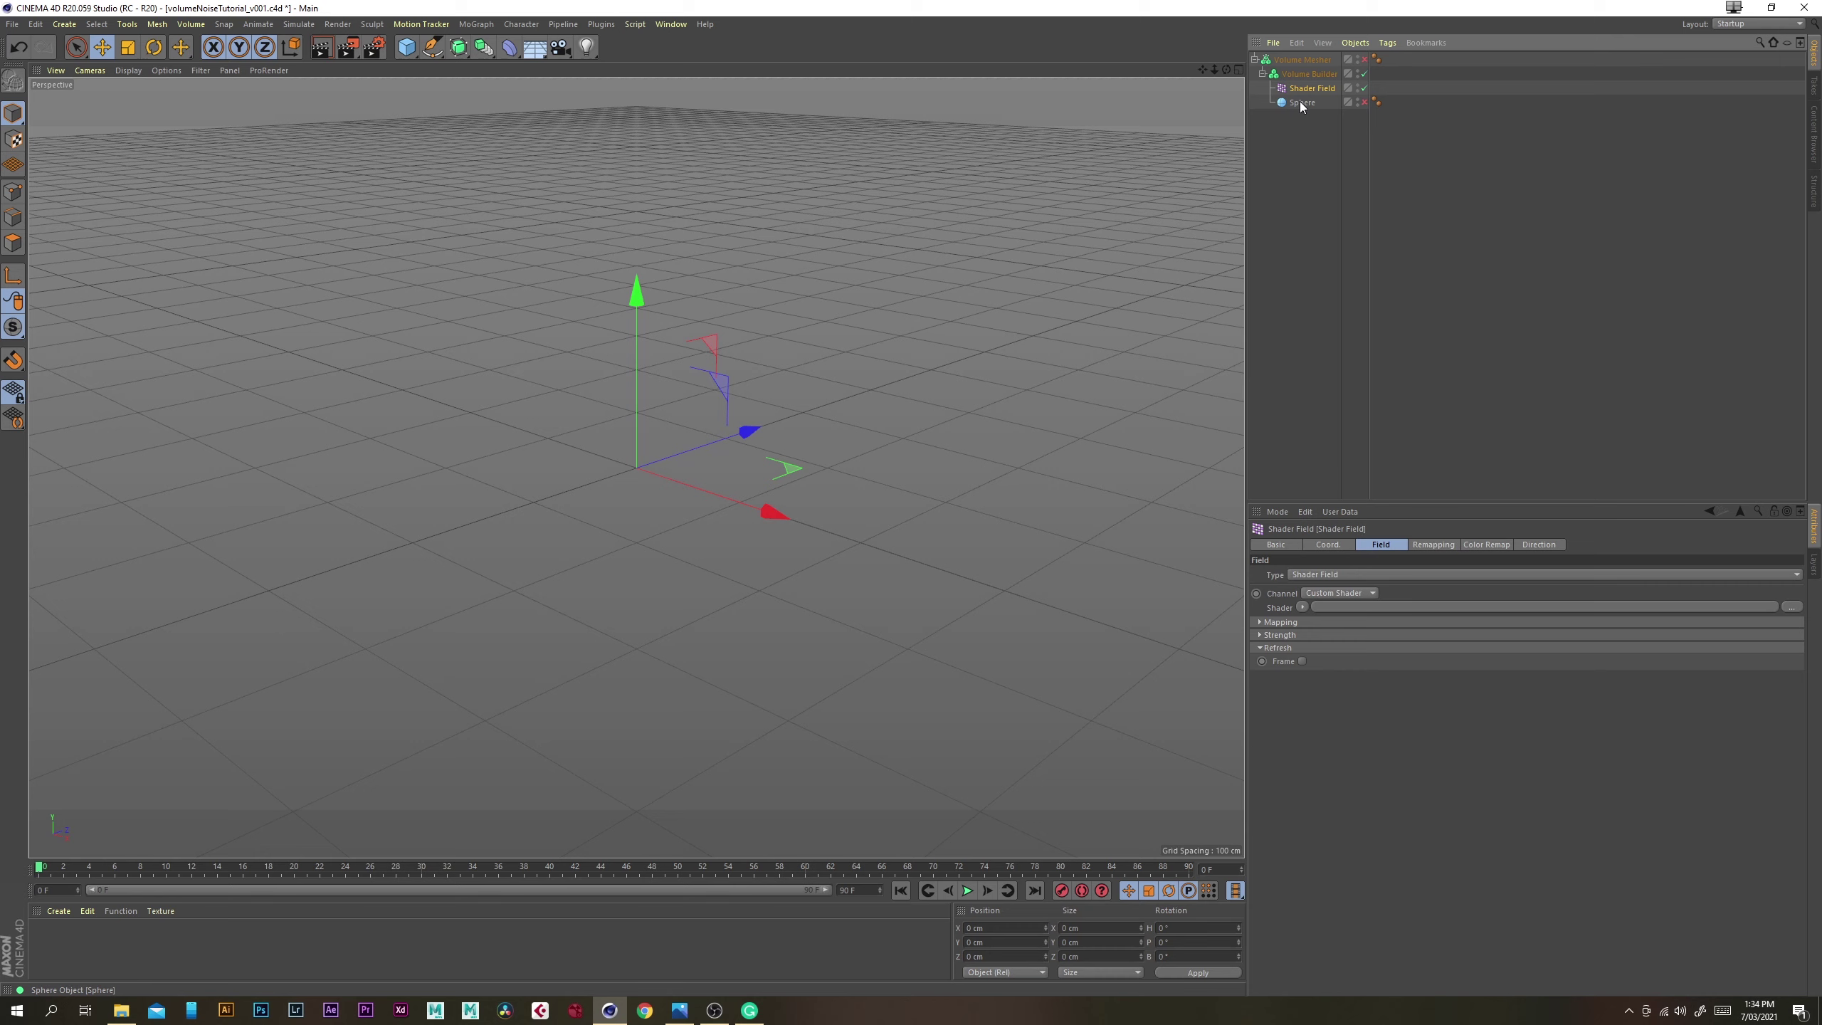
Drive the Shader Field with a Noise shader whose Global Scale is 250 %
click(1300, 609)
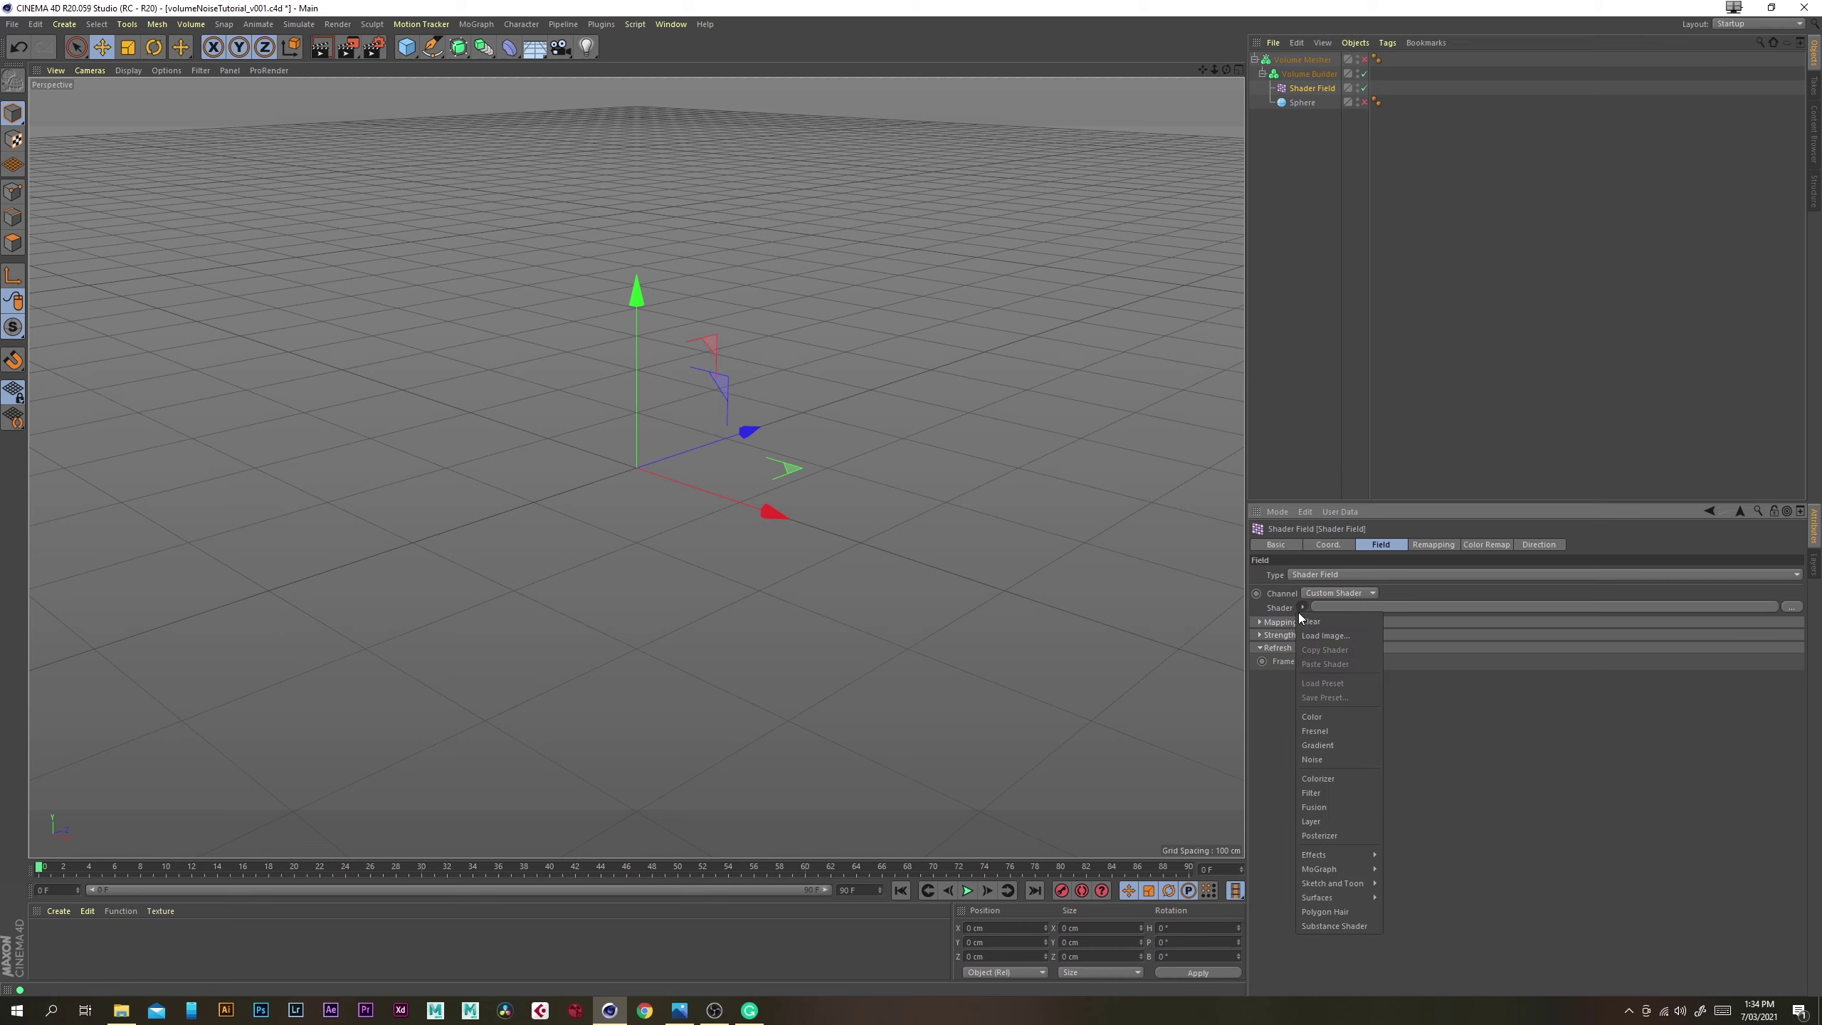
click(1325, 758)
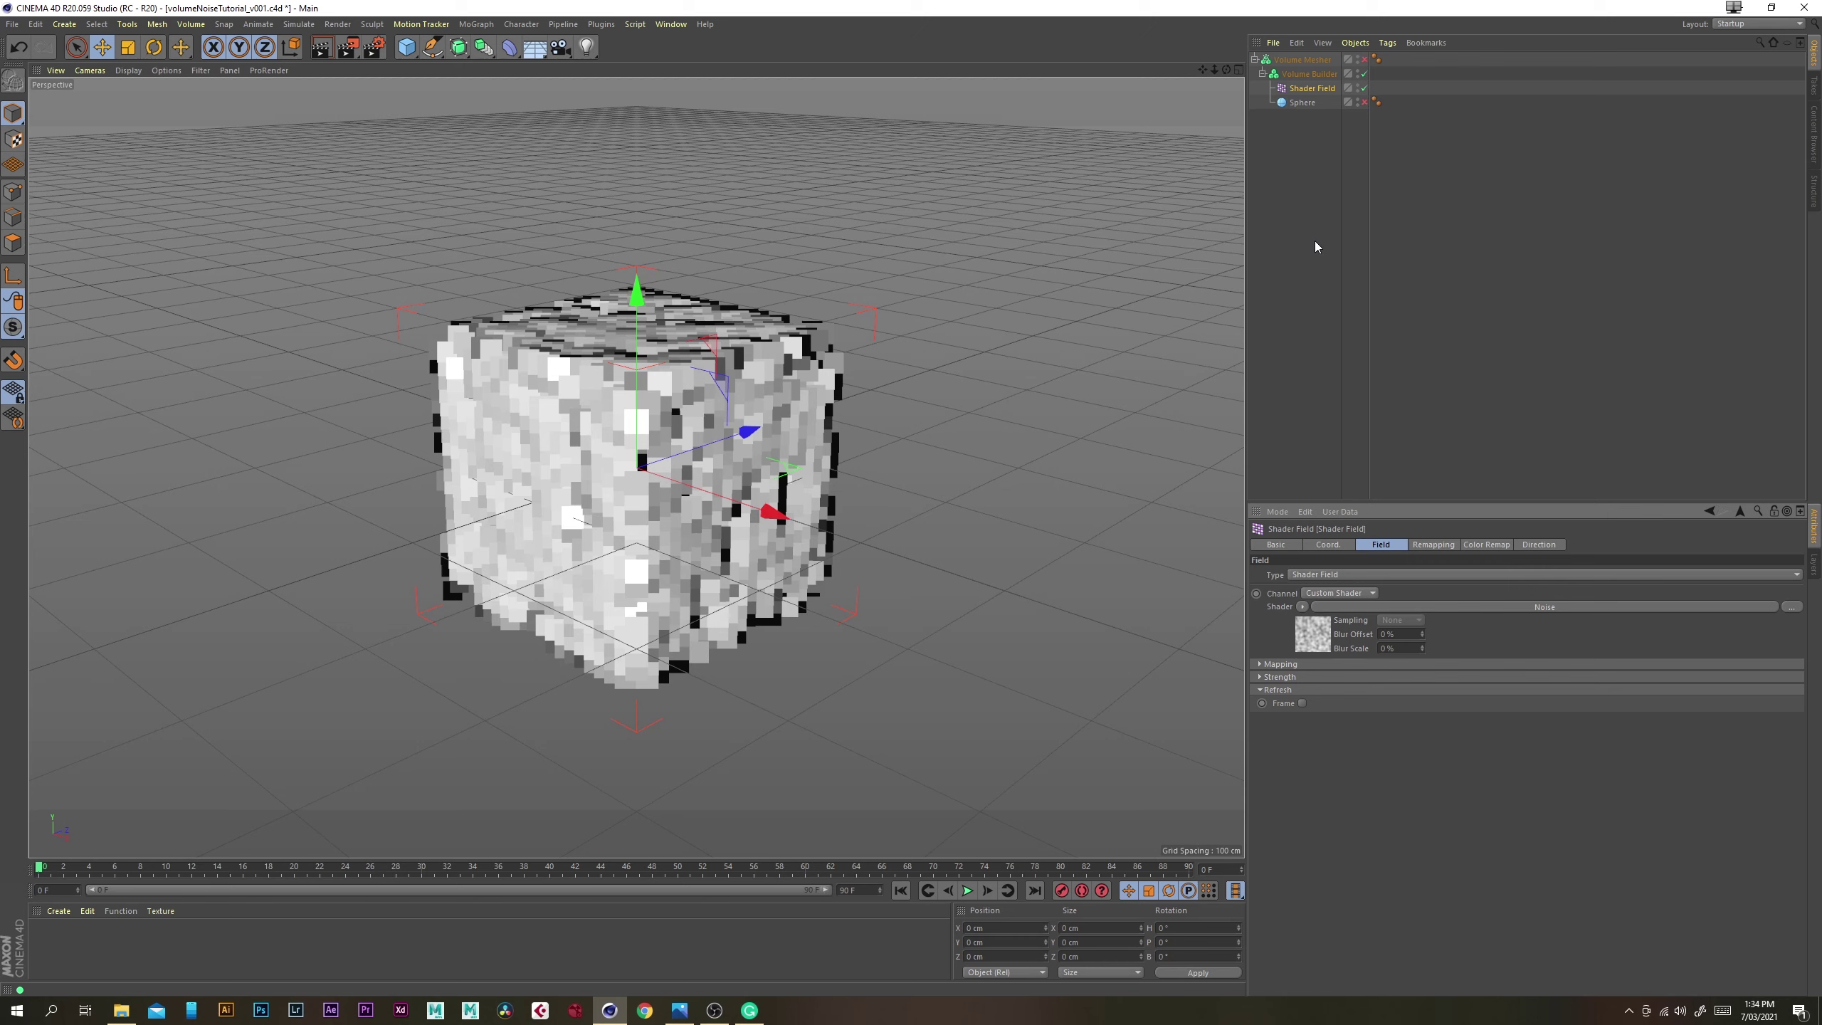
click(1315, 638)
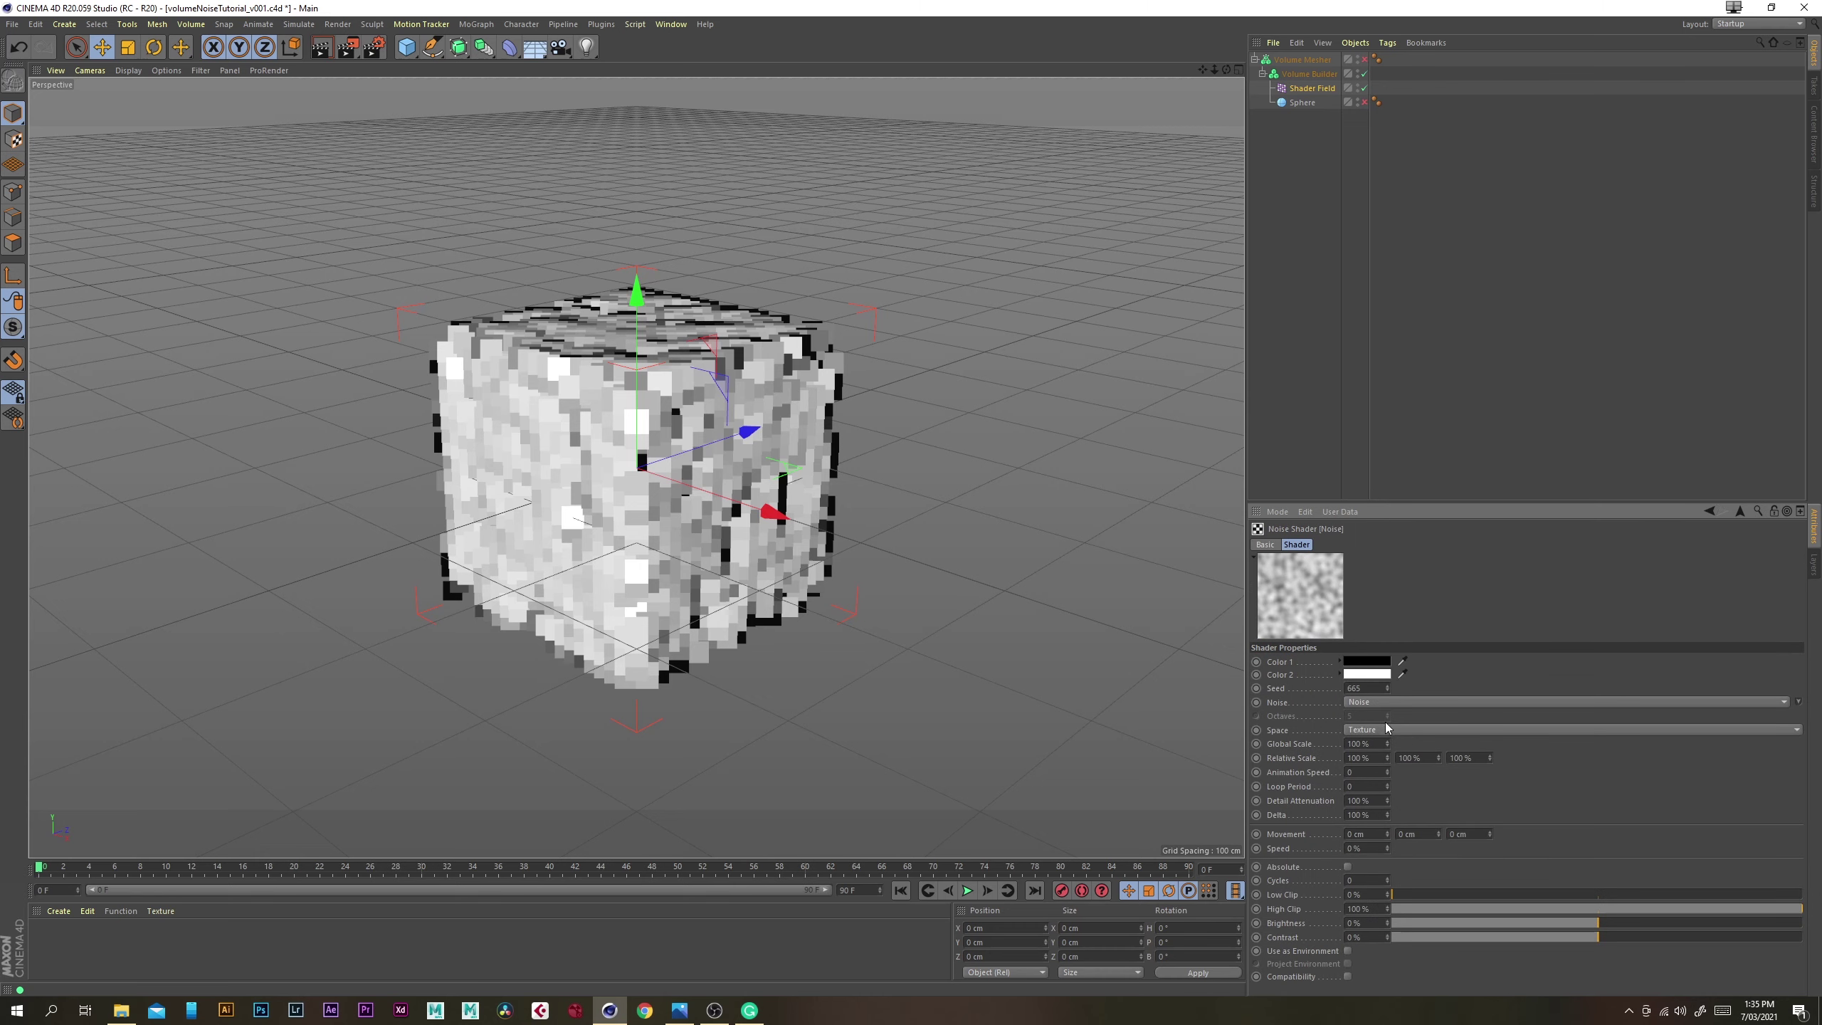
click(1376, 742)
text(250)
key(Return)
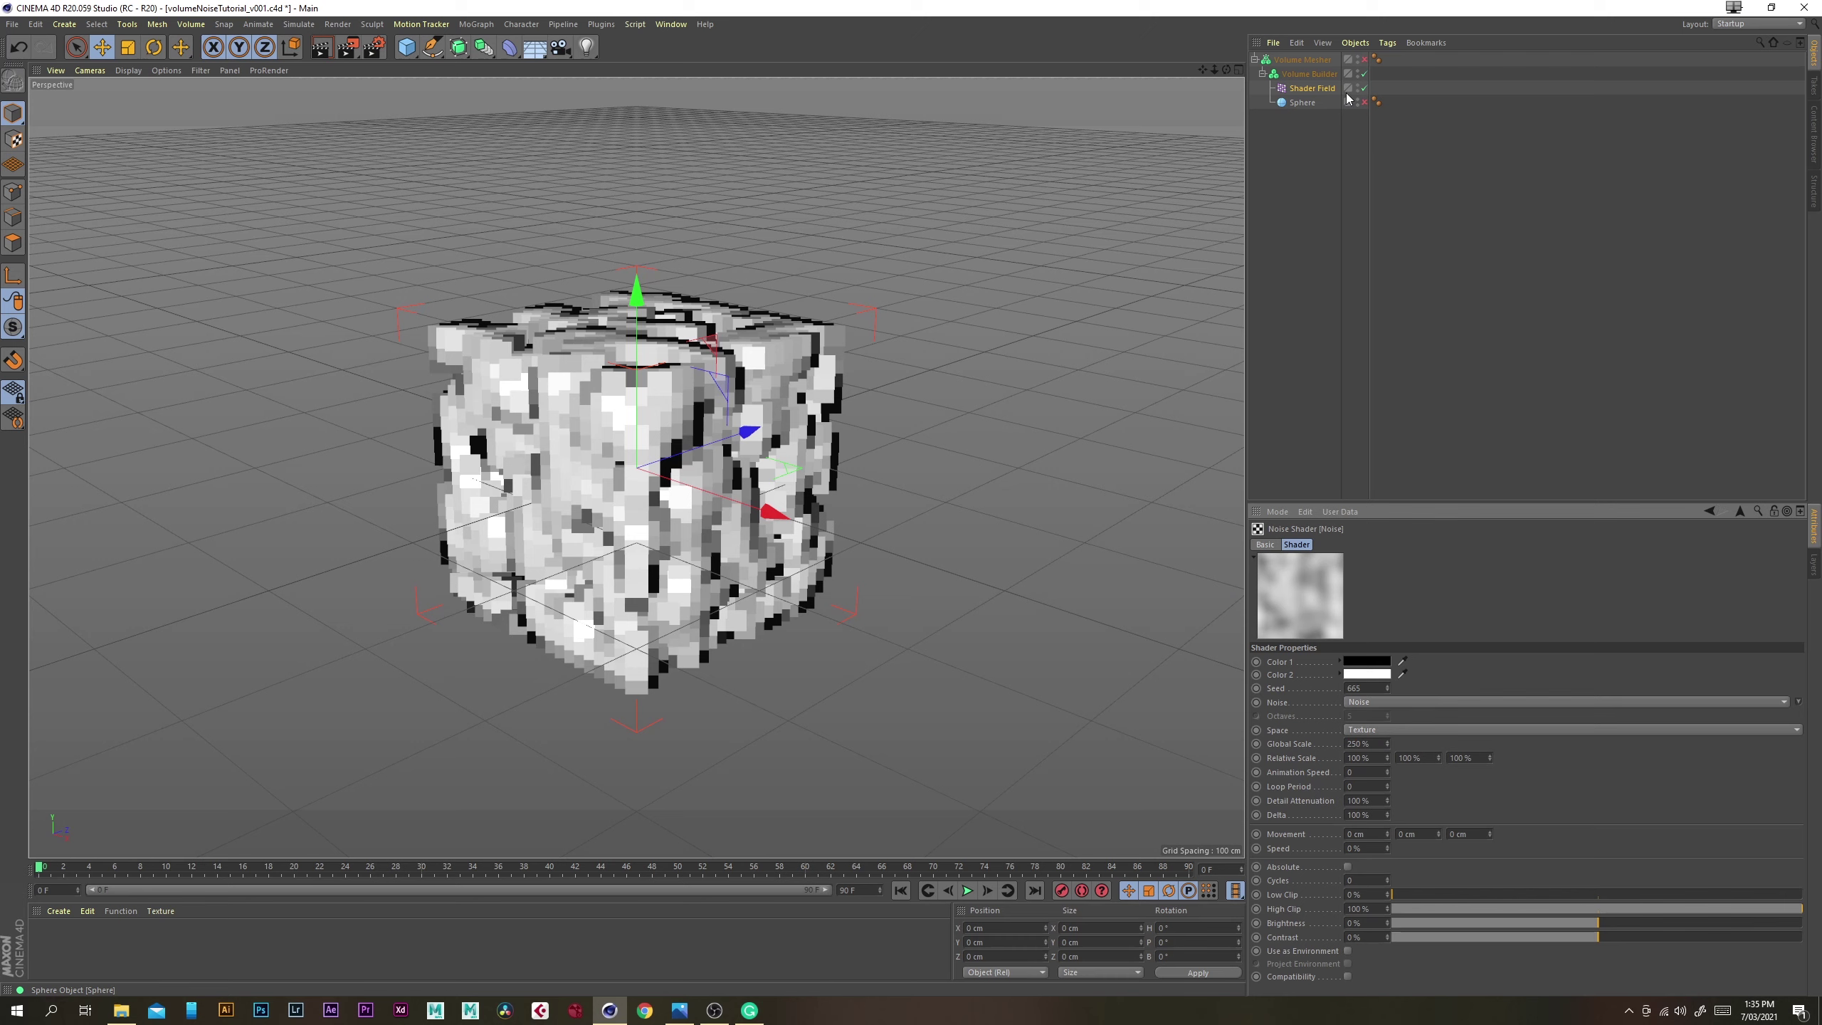
Re-enable the Sphere in the Volume Builder and set the Shader Field's Mode to Subtract
click(1317, 75)
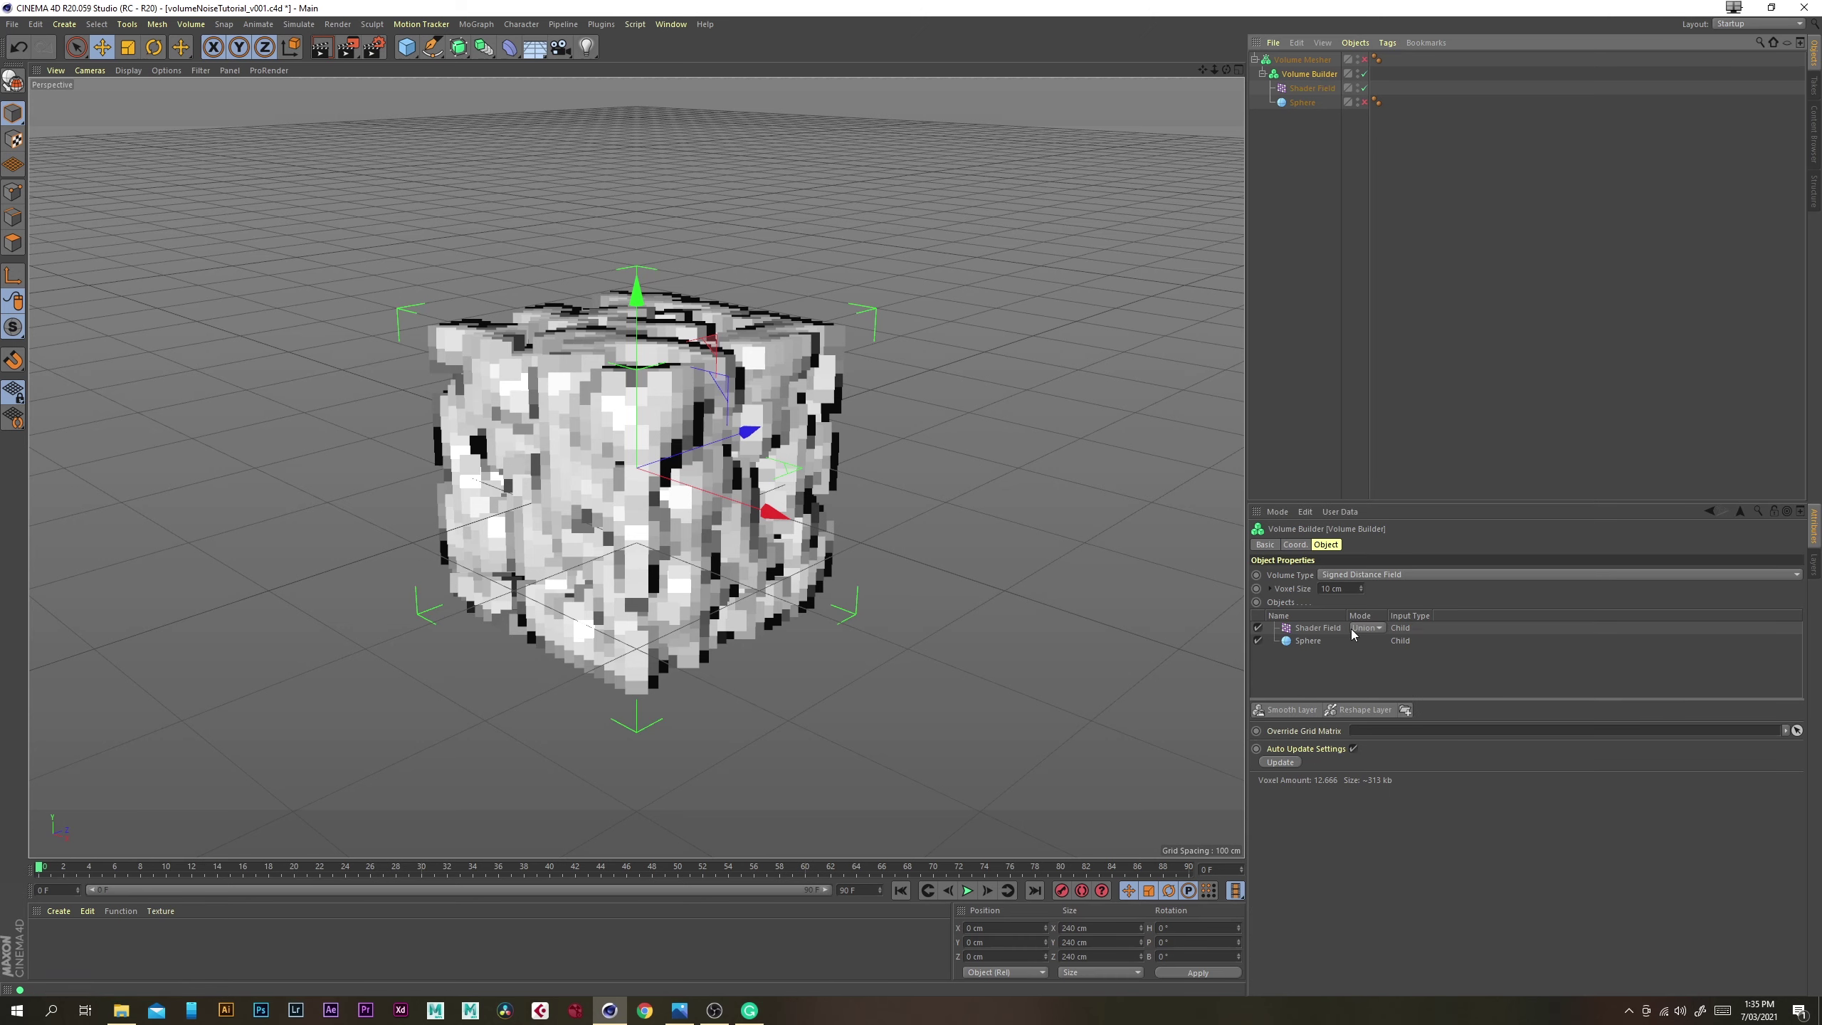
click(1363, 102)
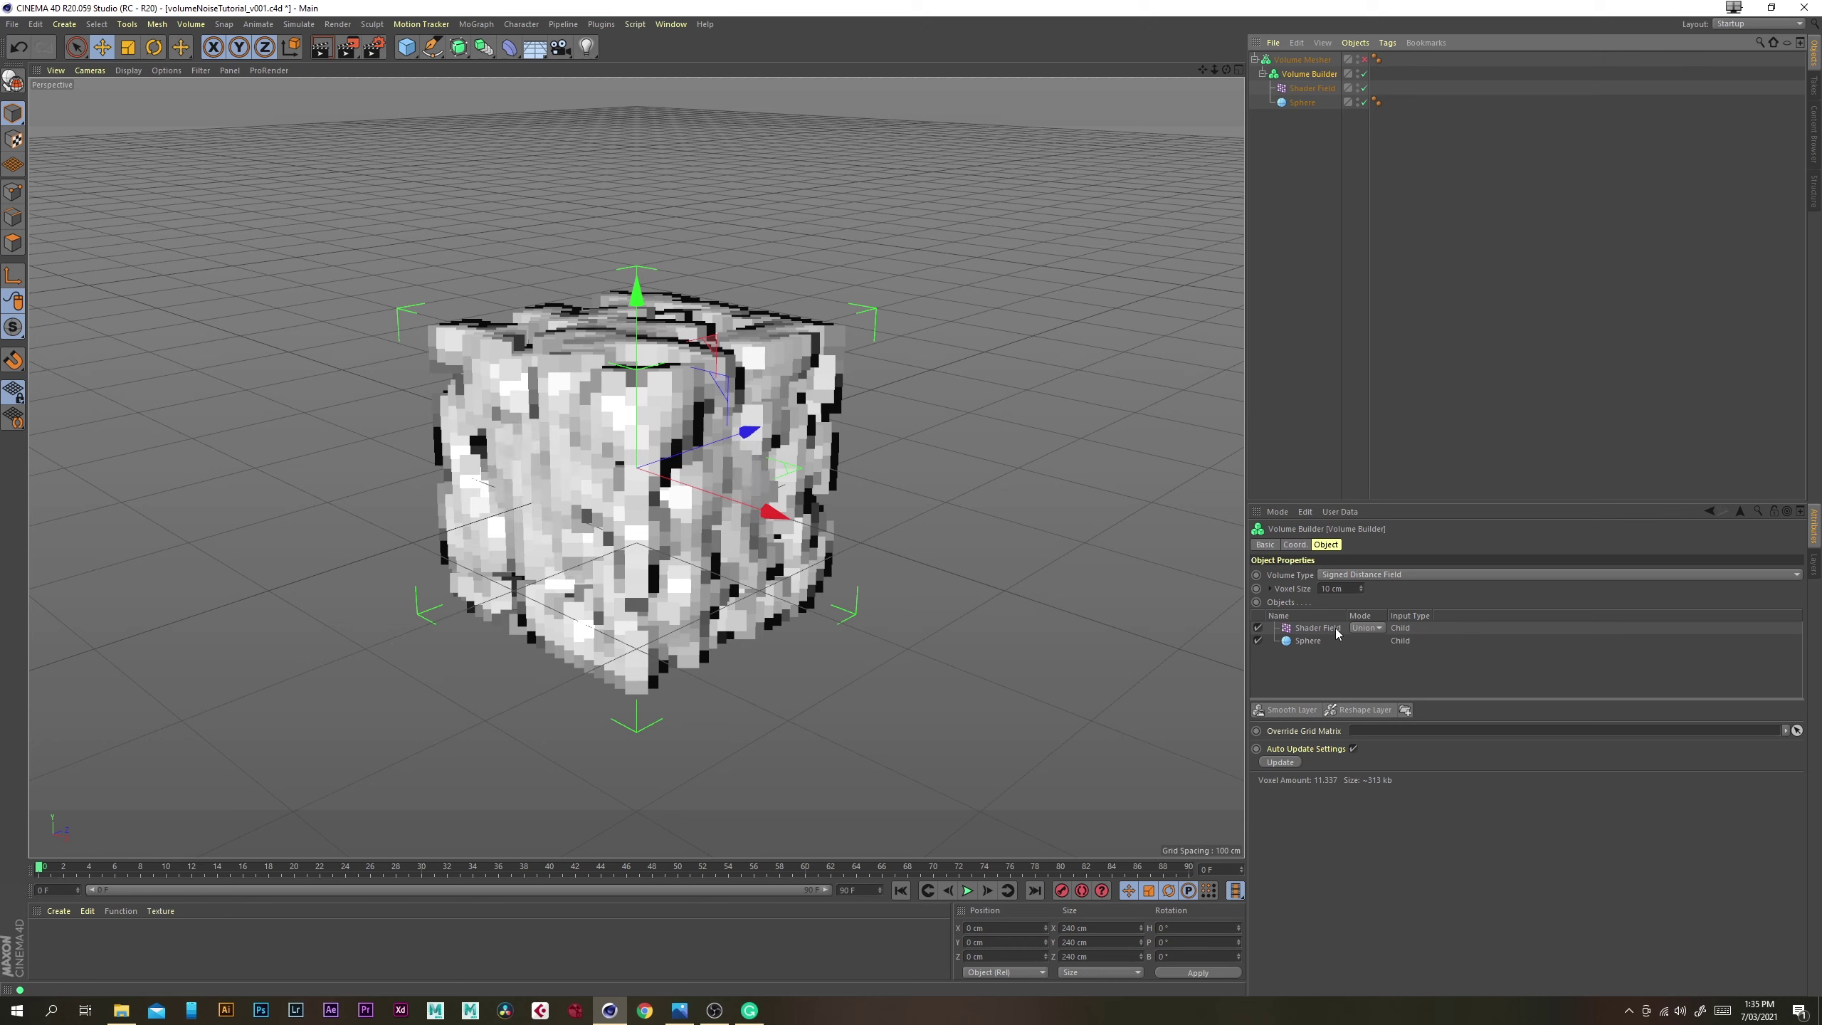
click(1372, 629)
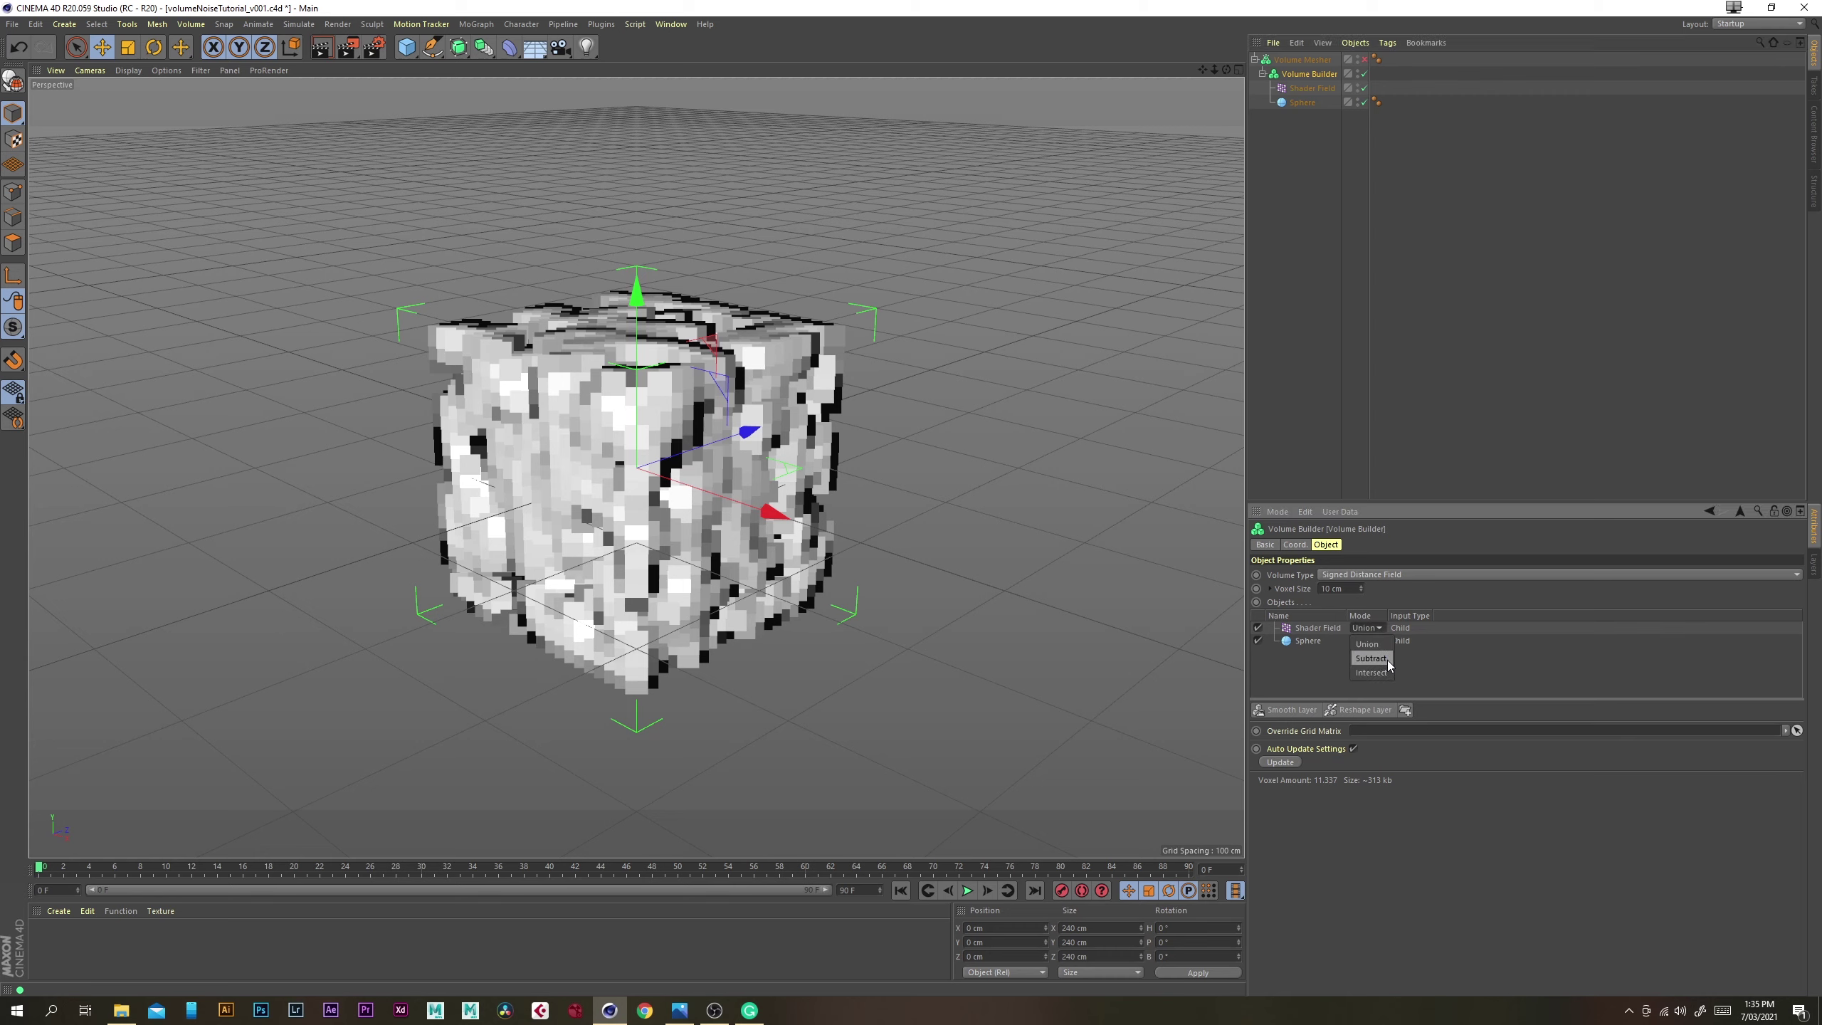
click(1384, 659)
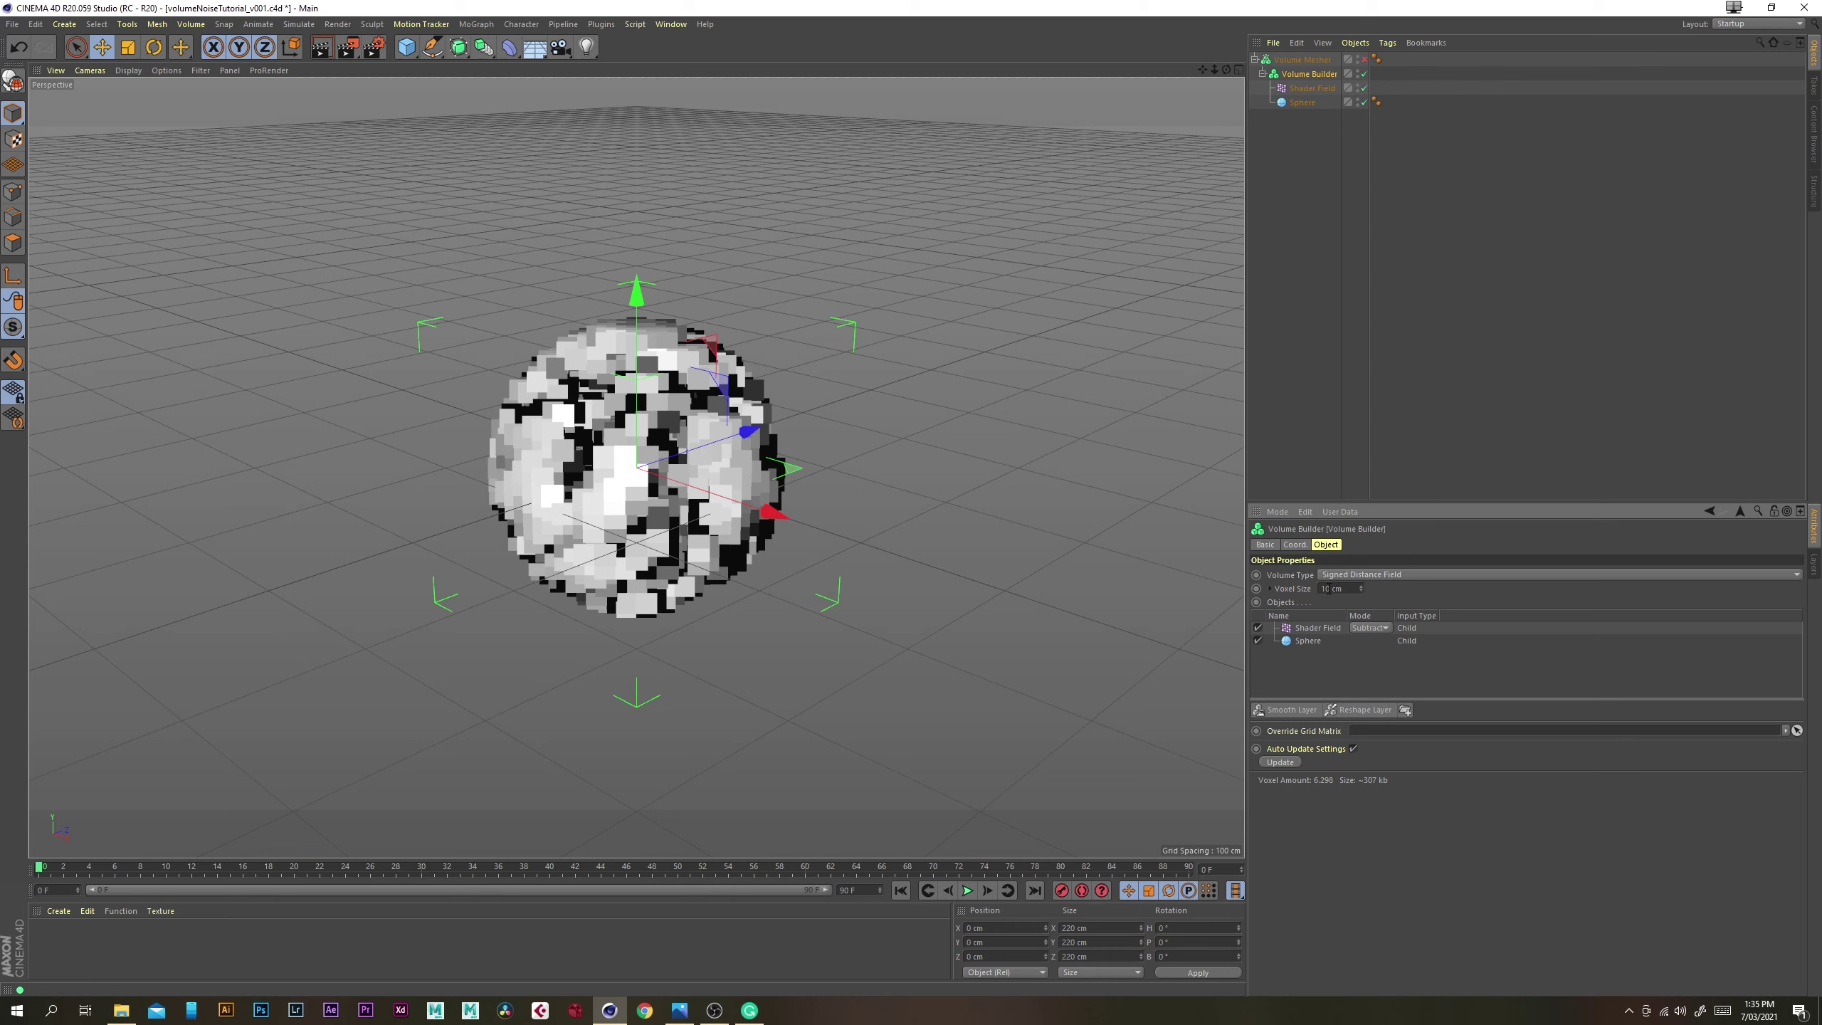
Inspect the noise-carved sphere at the 10 cm voxel size from a lower angle
drag(1333, 590, 1303, 588)
scroll(706, 446, up, 2)
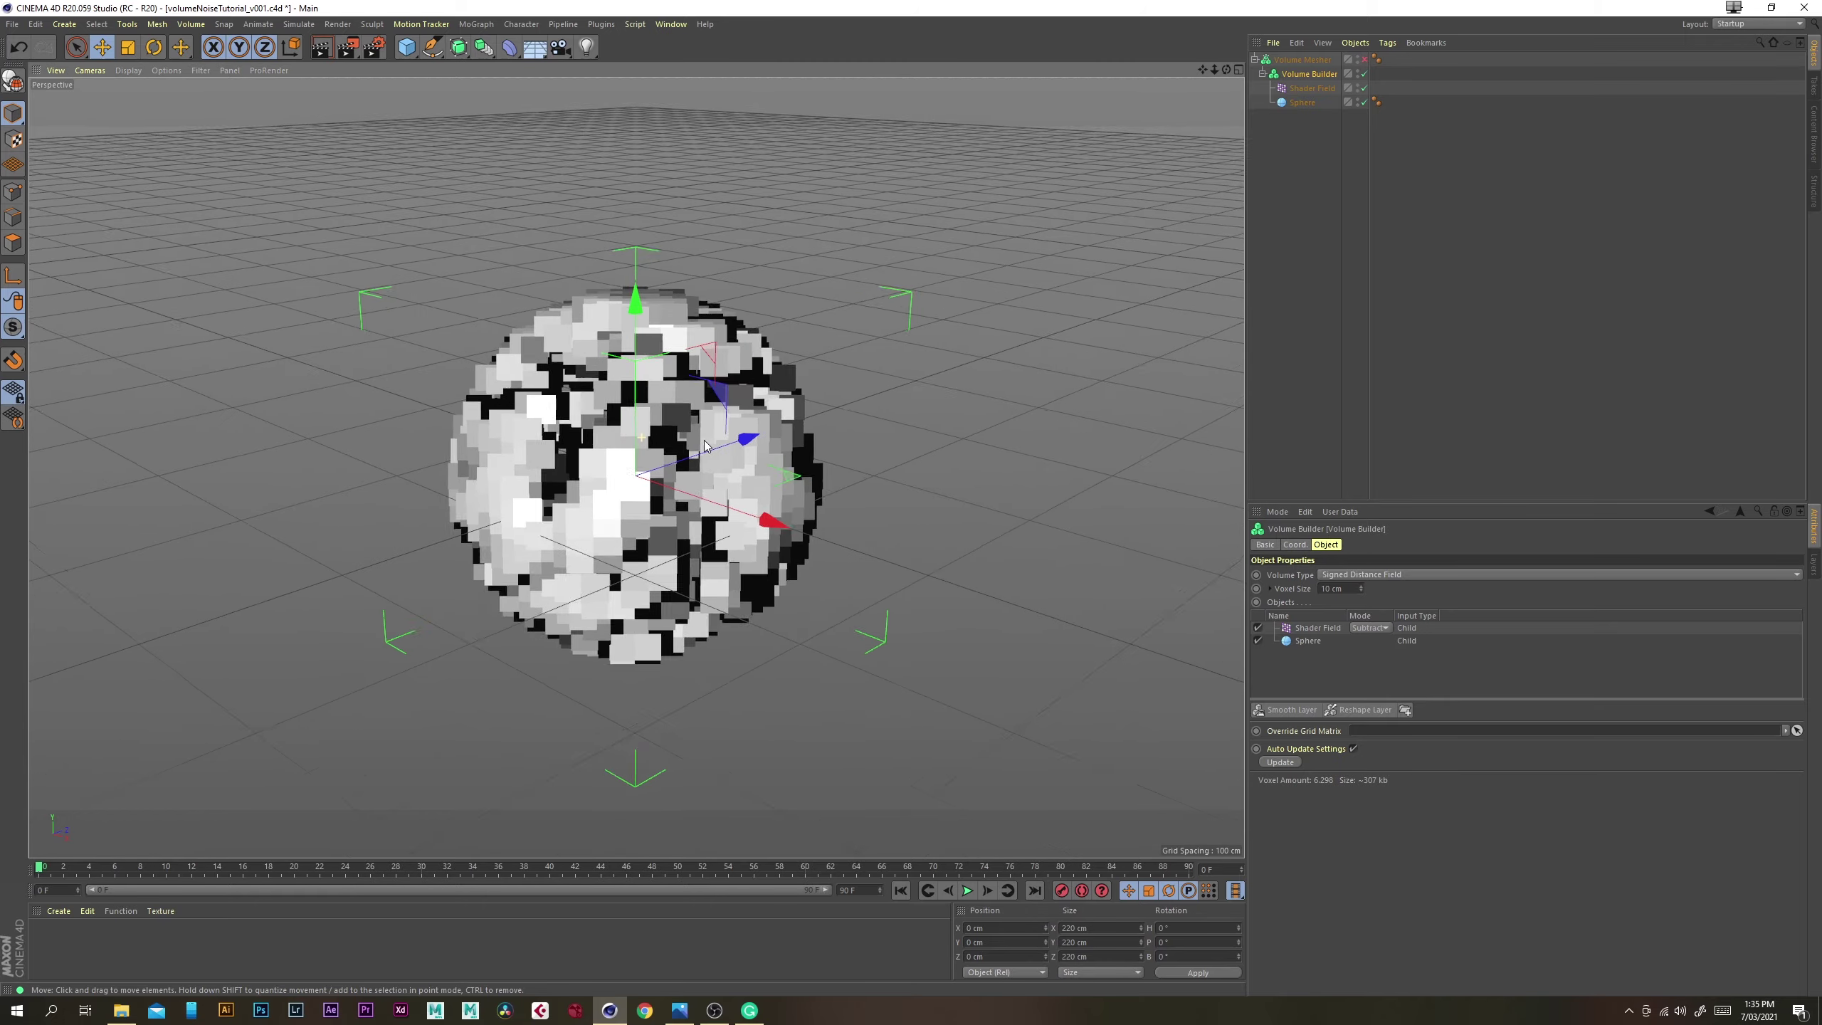
alt+drag(706, 446, 636, 288)
alt+drag(447, 320, 752, 531)
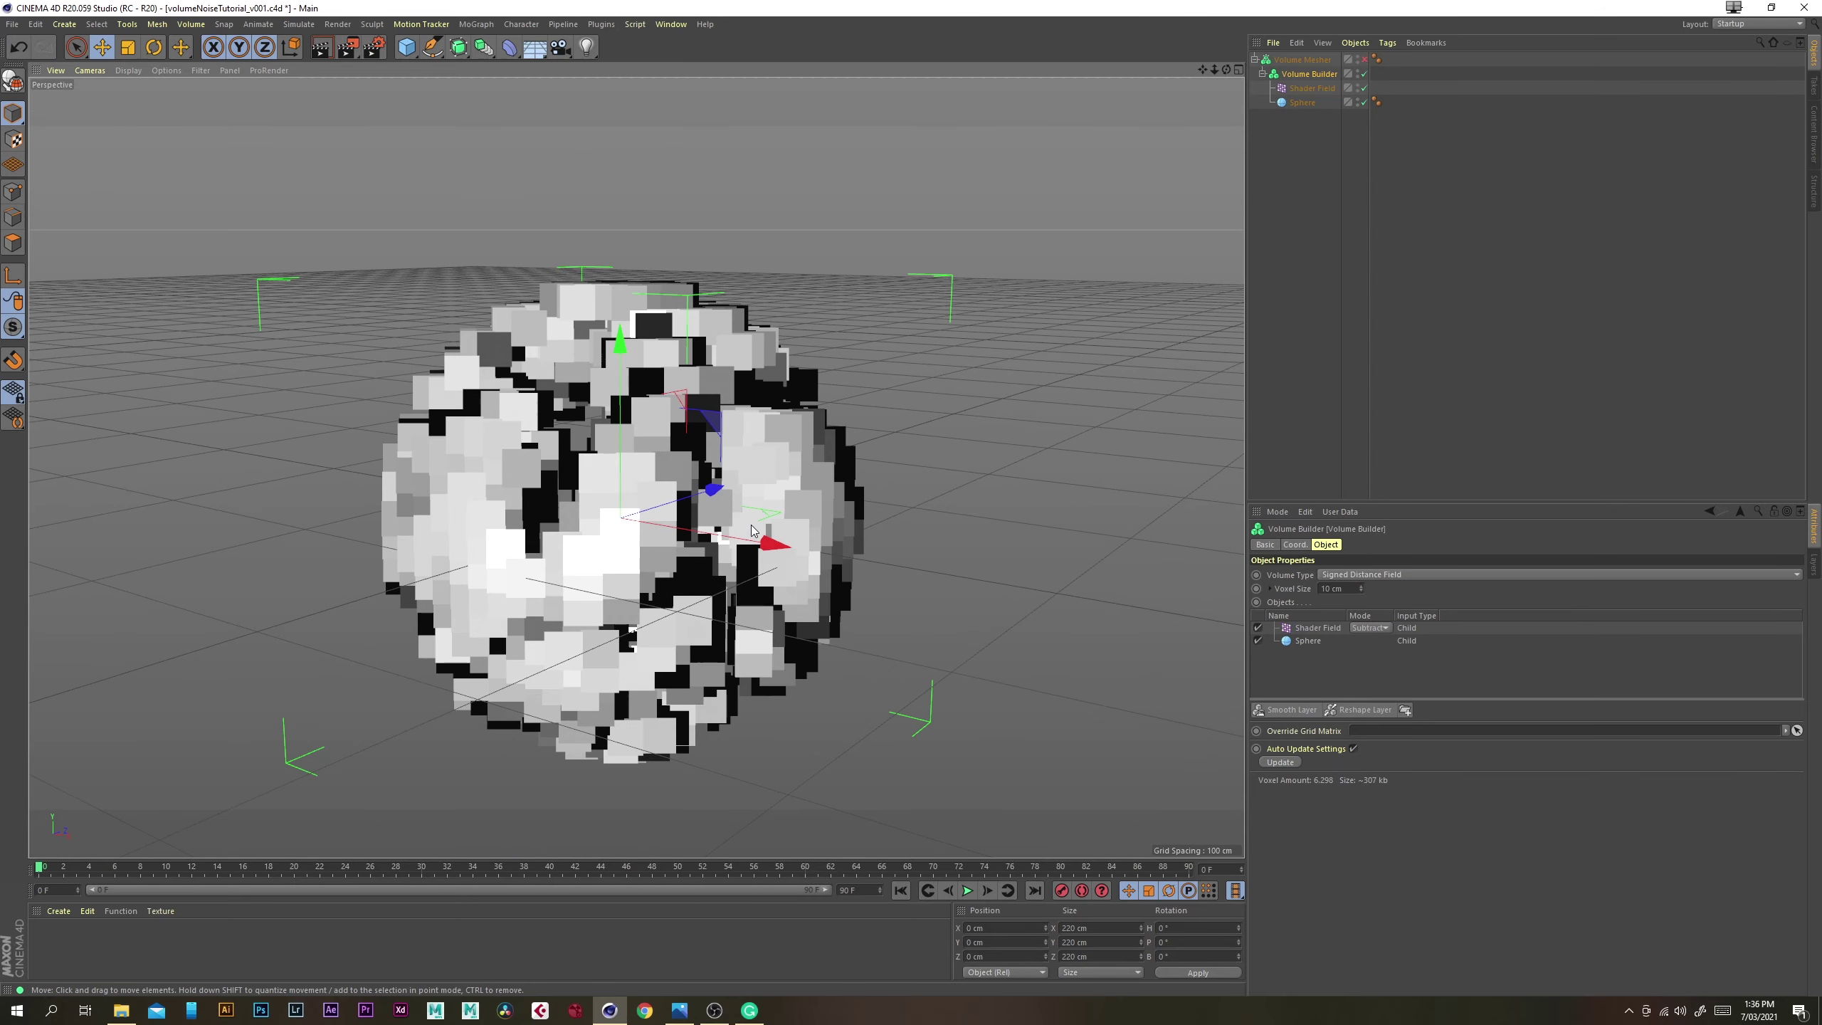
Set the Volume Builder's Voxel Size to 2 cm and inspect the finer carving
click(1345, 589)
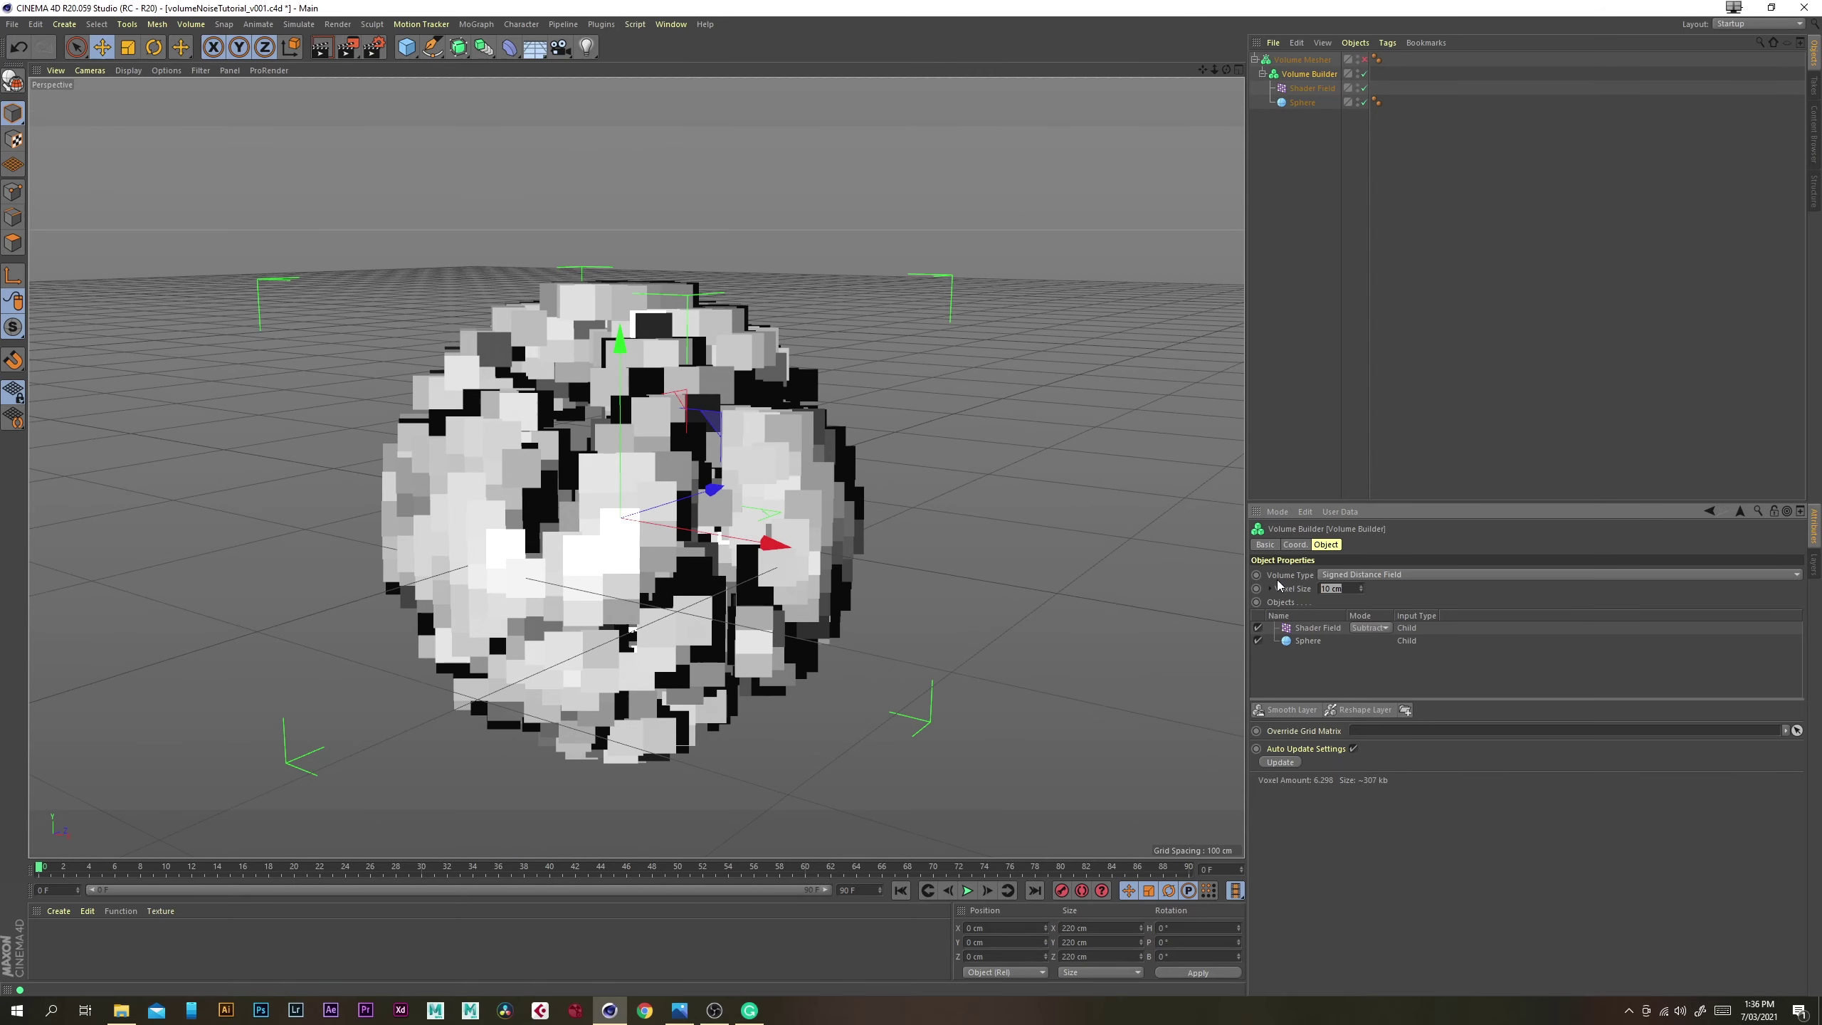
text(2)
key(Return)
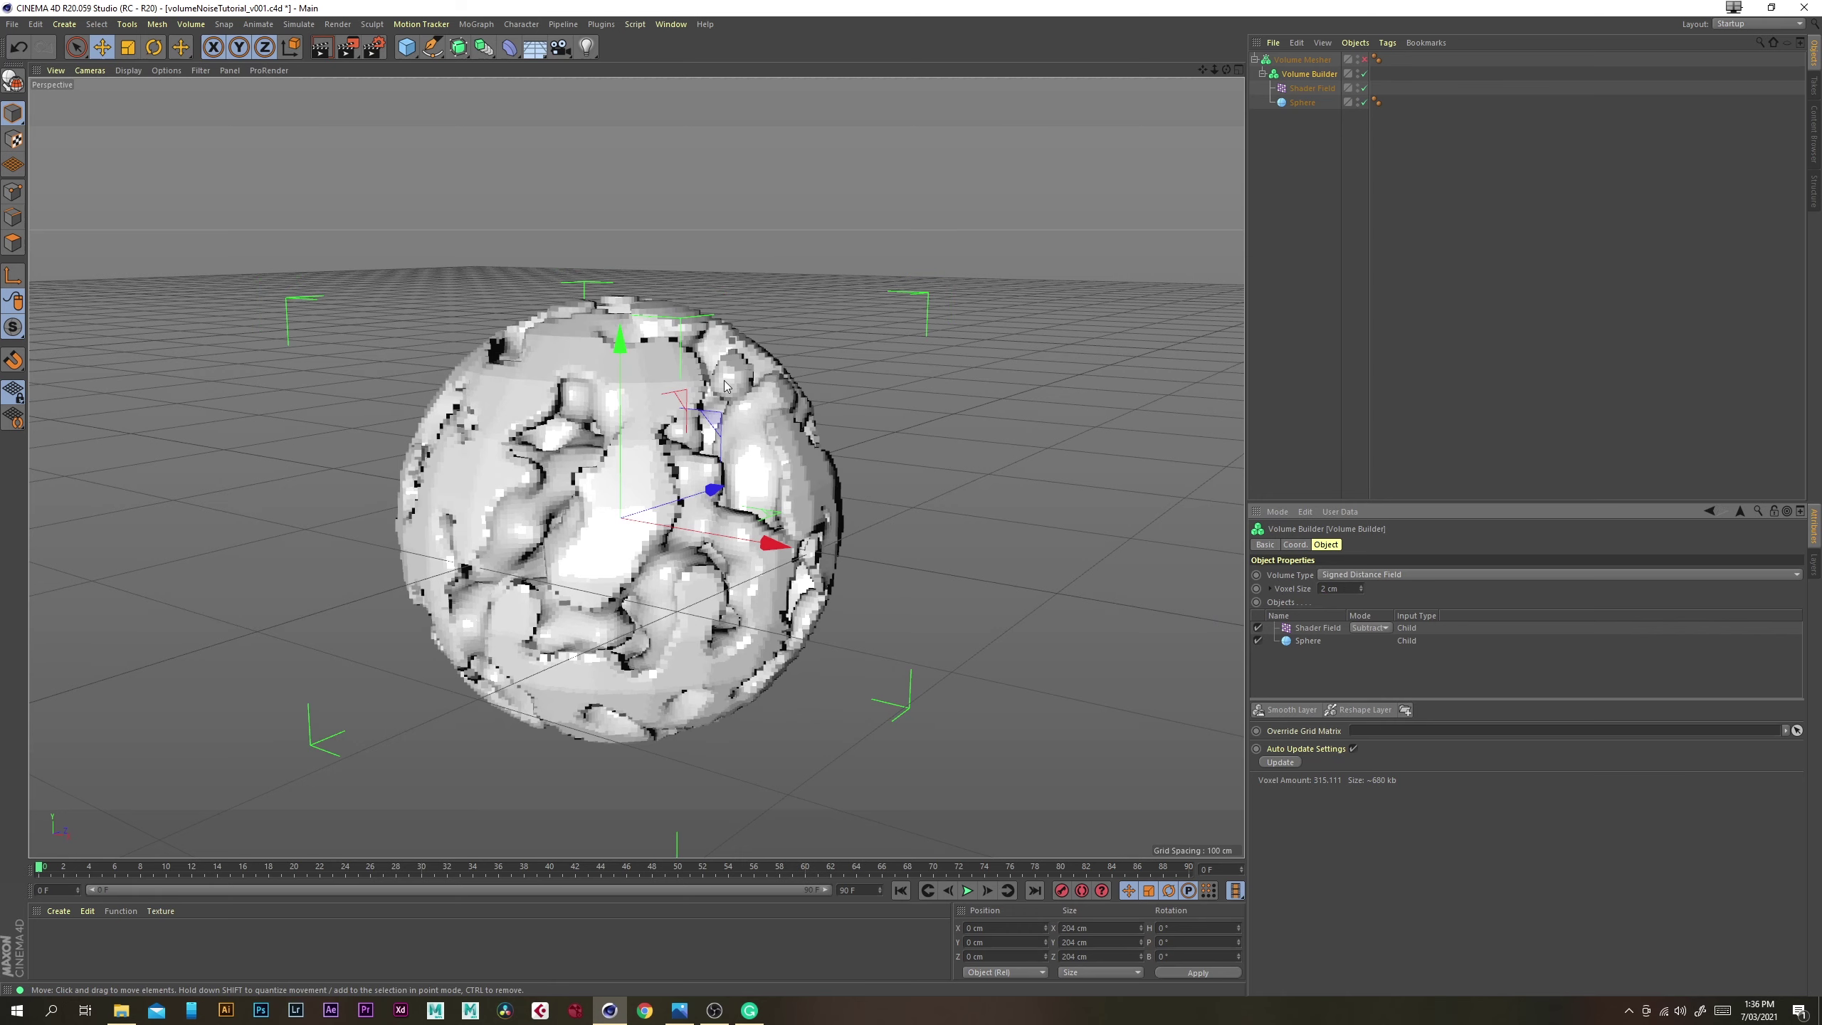
mouse_move(719, 537)
alt+mouse_down()
mouse_move(811, 505)
mouse_move(726, 524)
alt+mouse_up()
scroll(897, 474, up, 6)
scroll(857, 492, down, 6)
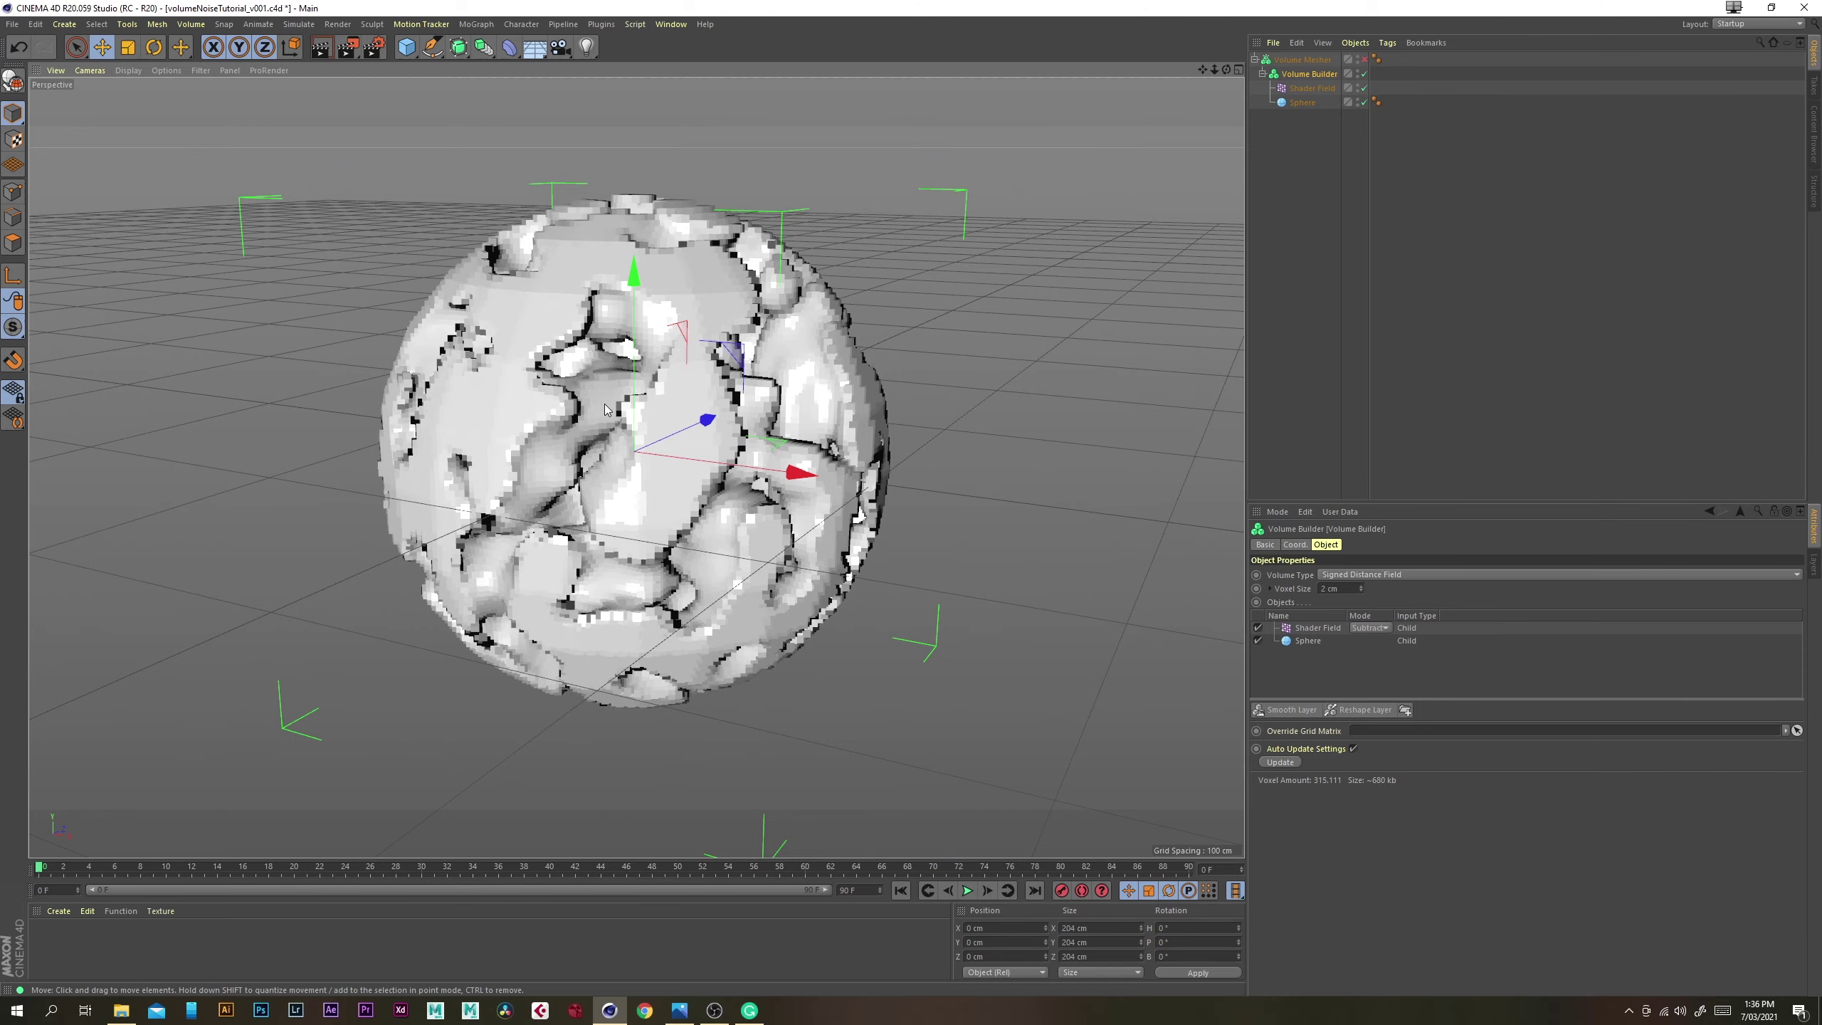
alt+drag(545, 399, 724, 485)
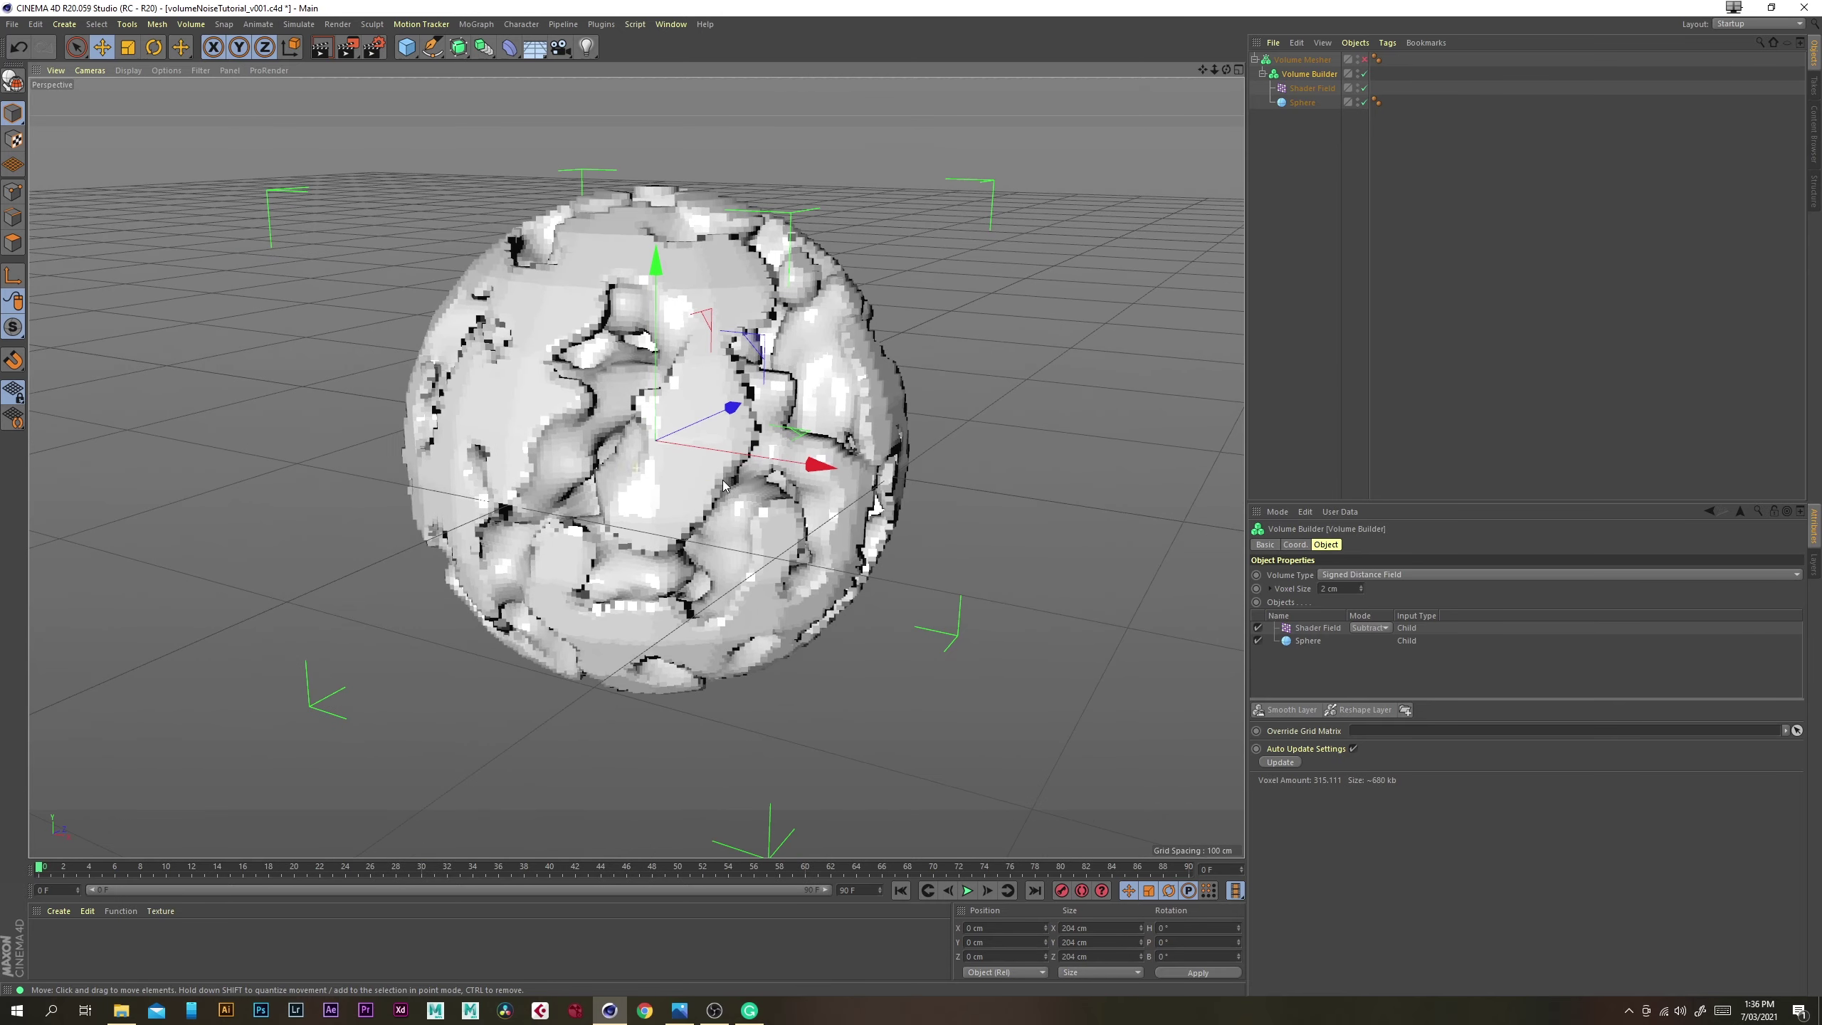
Enable the Volume Mesher and inspect the smooth grey porous sphere
click(1365, 60)
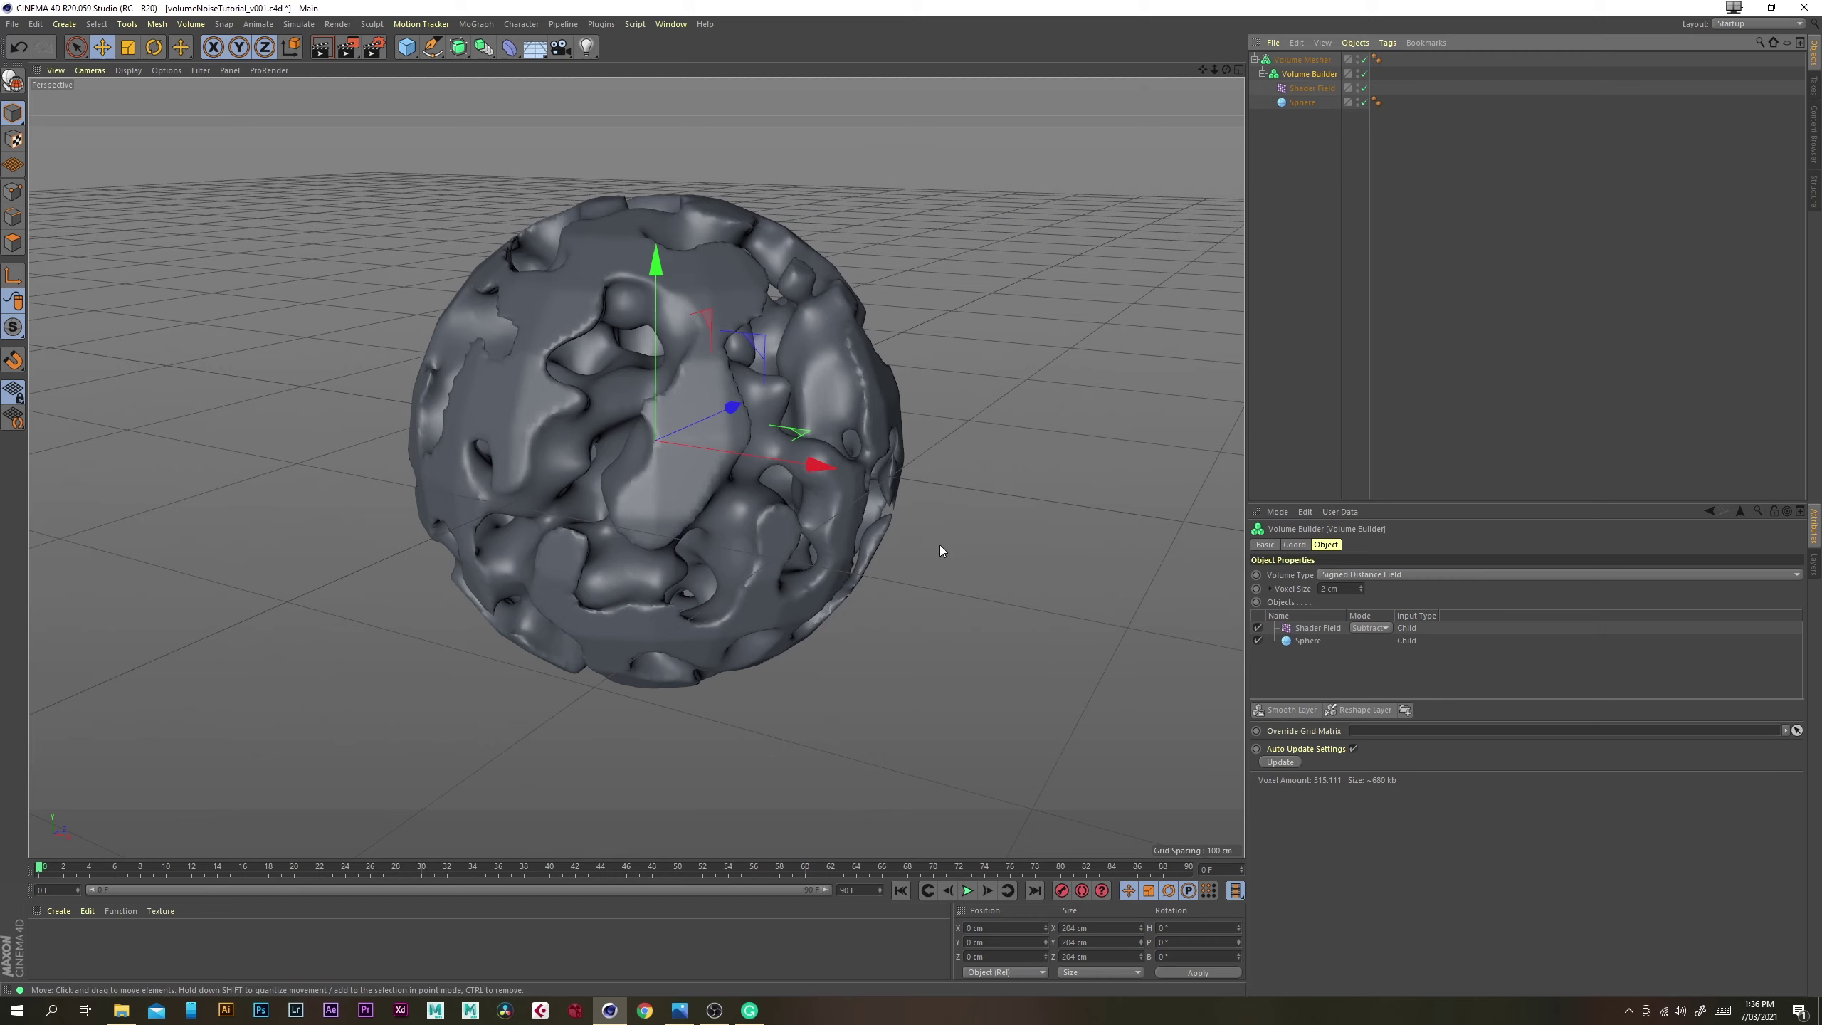
alt+drag(568, 453, 752, 547)
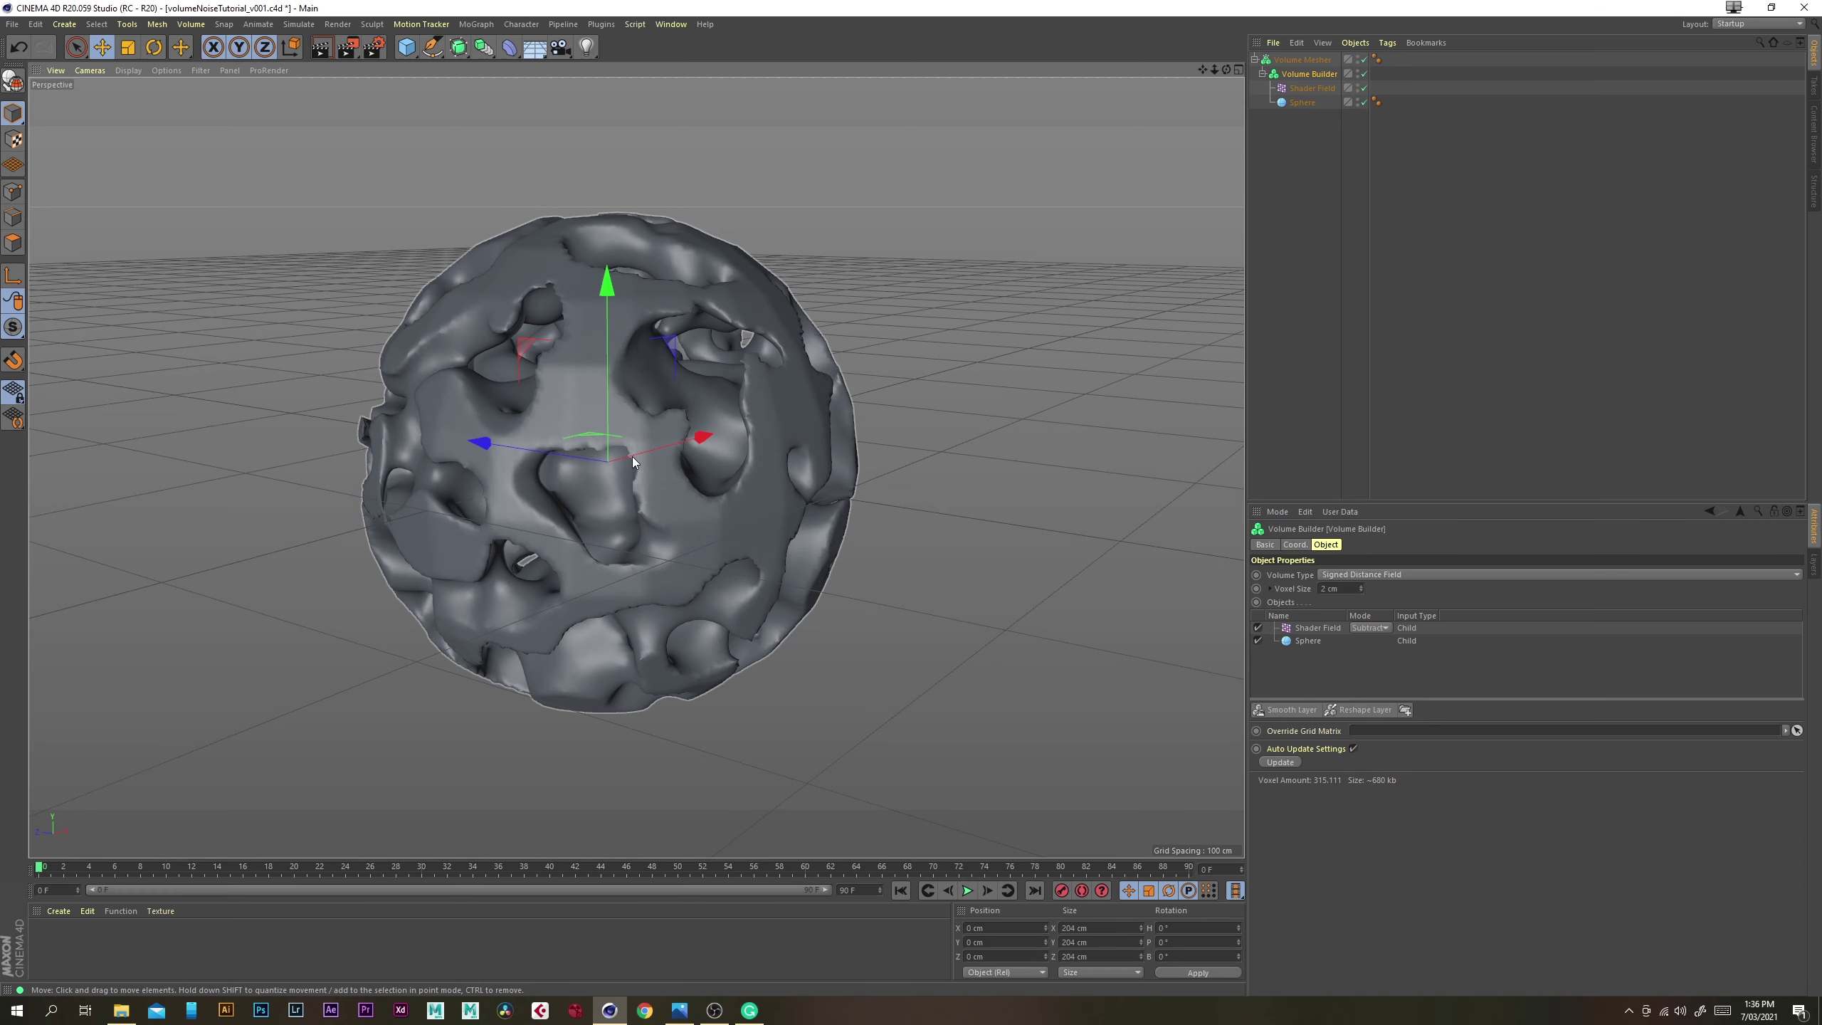
alt+drag(714, 436, 652, 460)
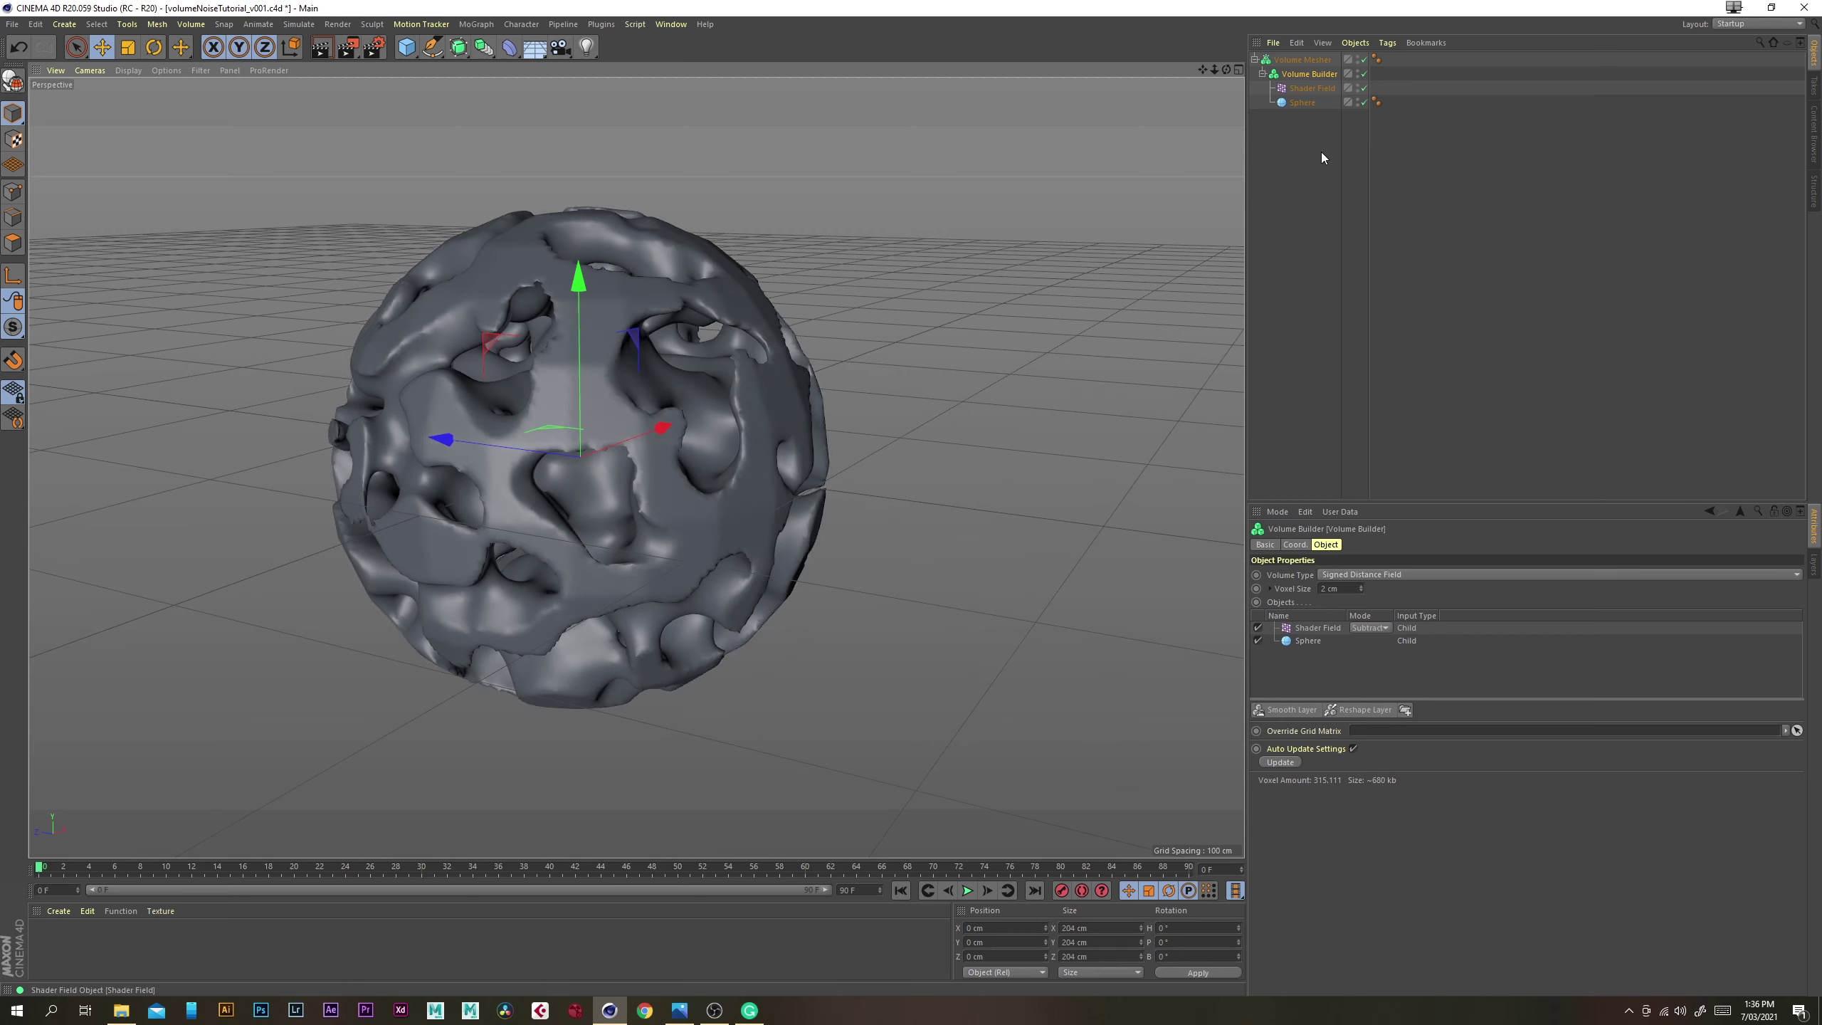
Add a Smooth Layer to the Volume Builder and set its Strength to 50 %
click(1291, 709)
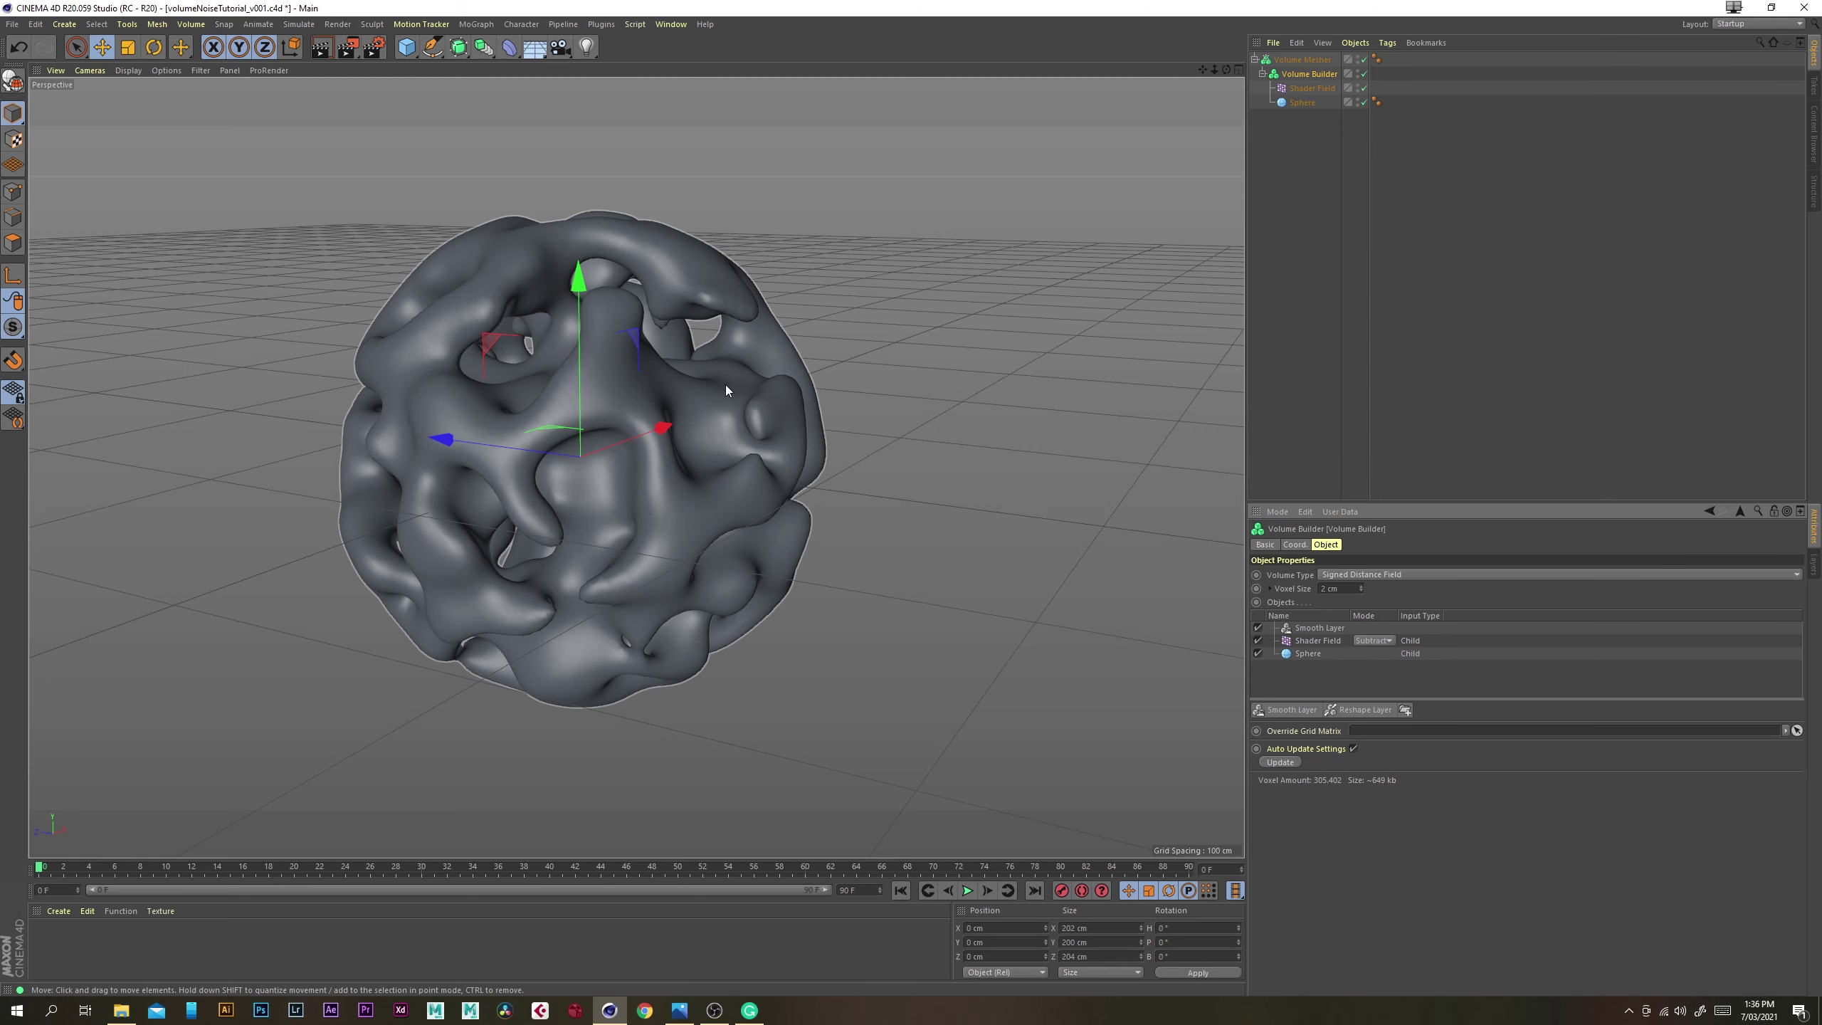
alt+drag(638, 440, 919, 529)
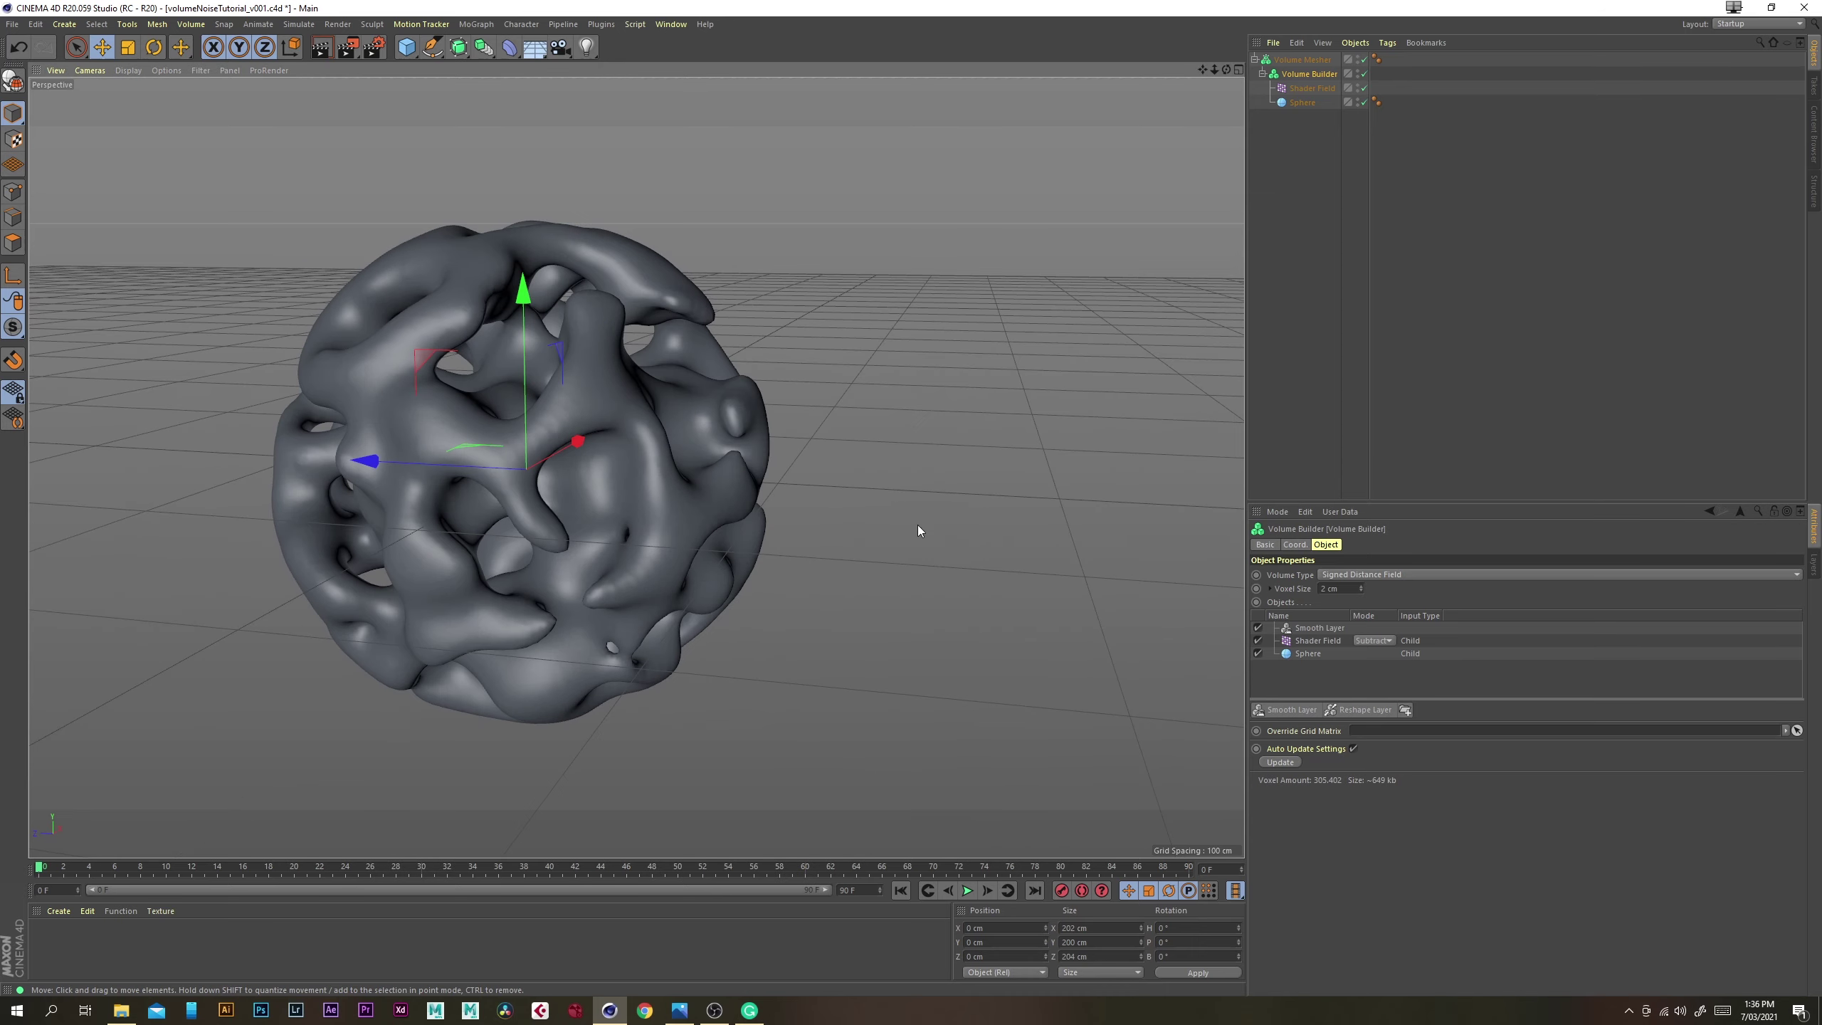
click(1320, 629)
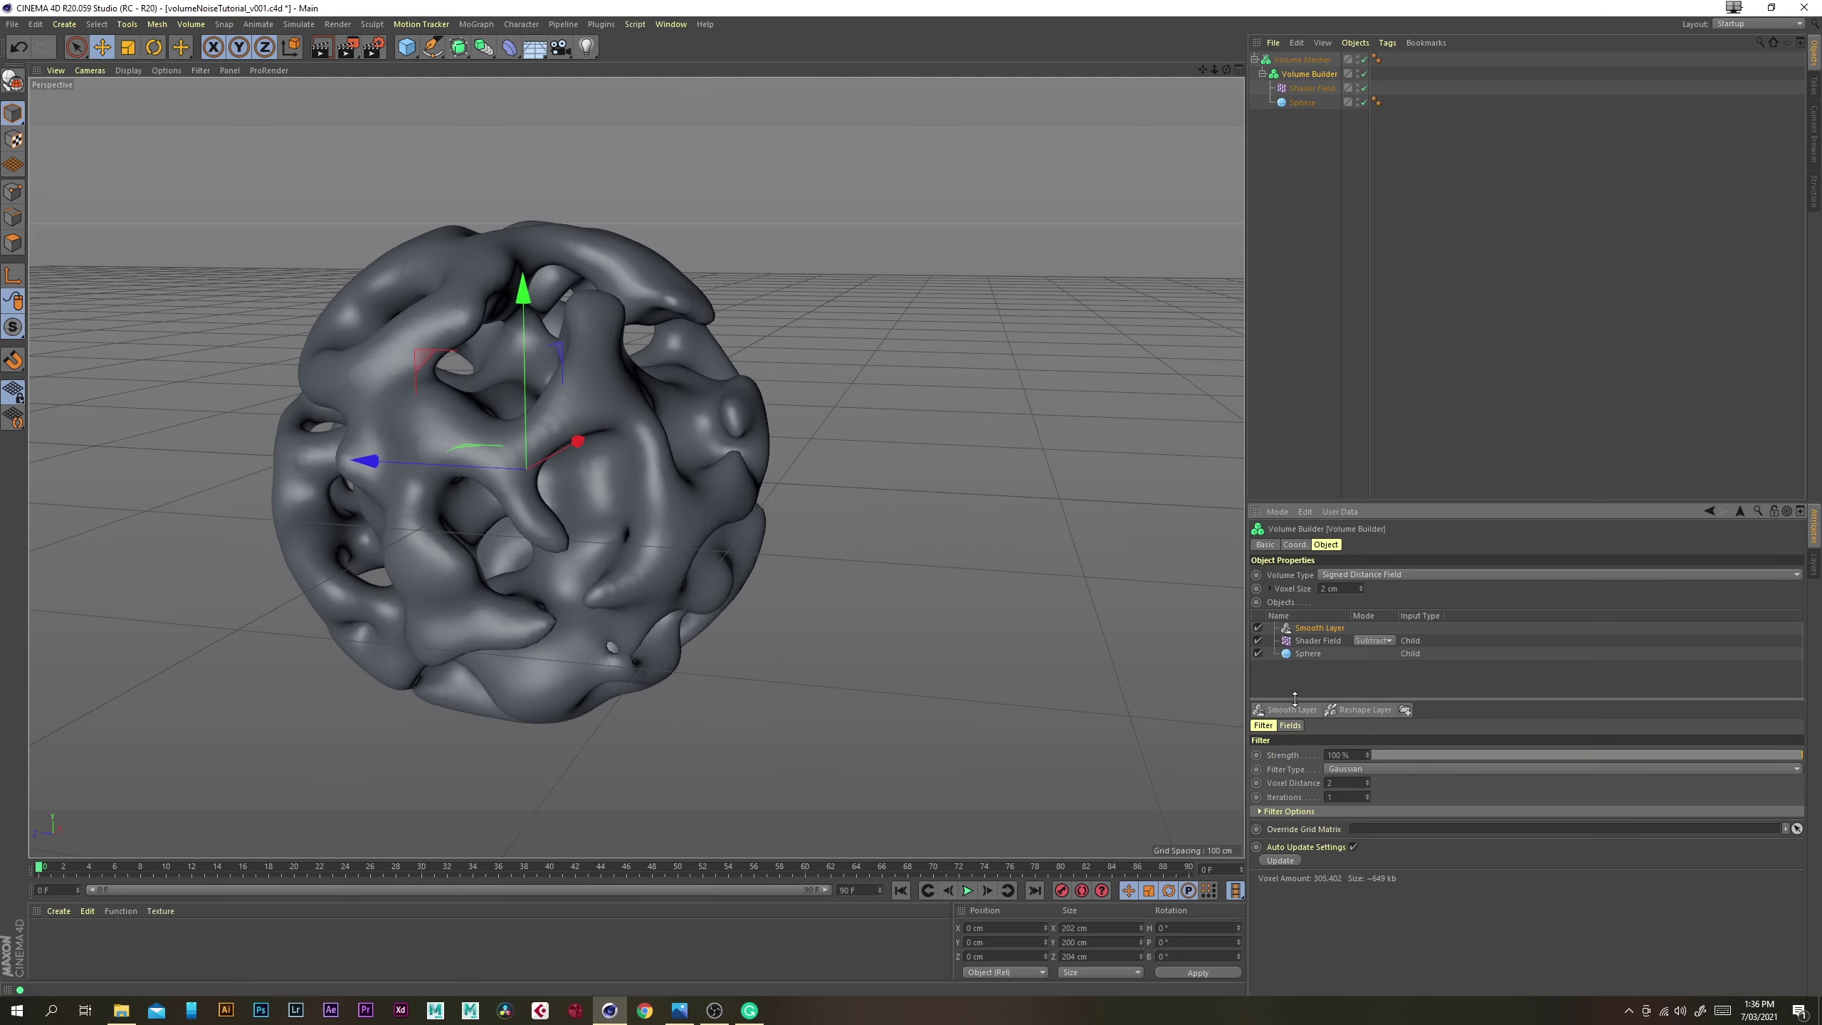
click(1339, 754)
text(50)
key(Return)
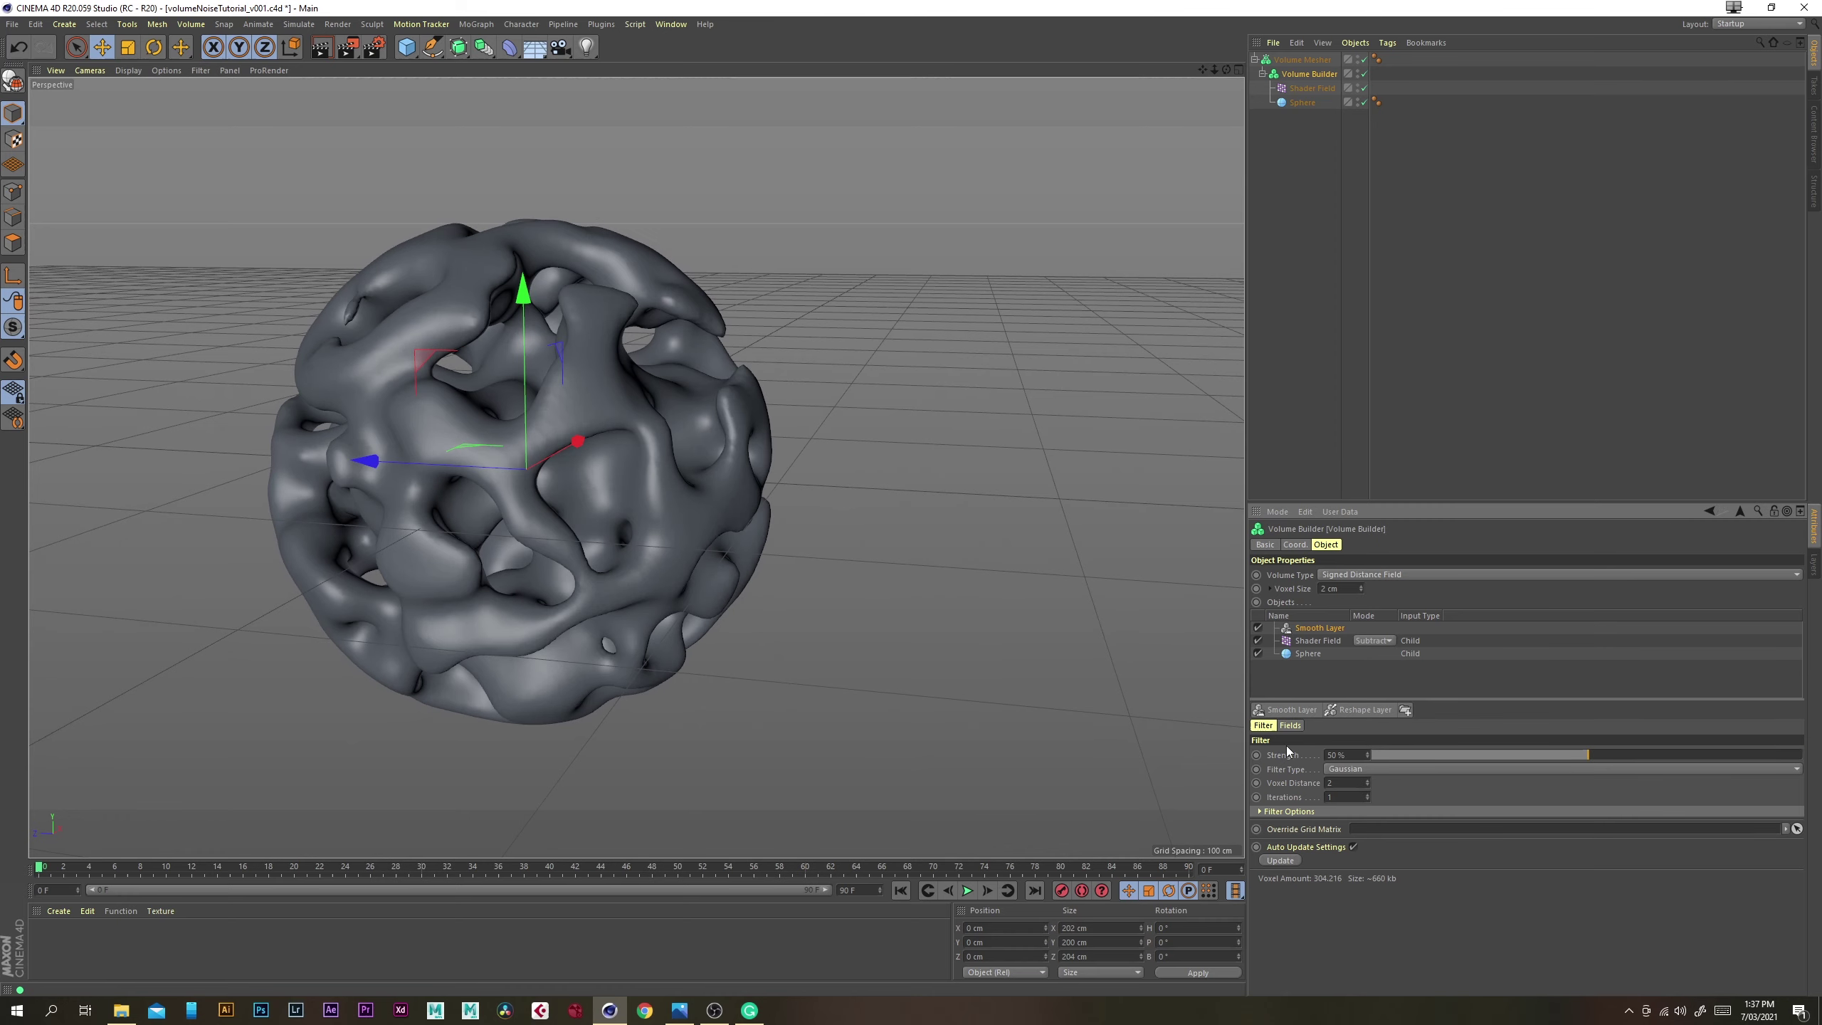
Lower the Smooth Layer's Strength to 35 % for softer pores
alt+drag(487, 461, 546, 459)
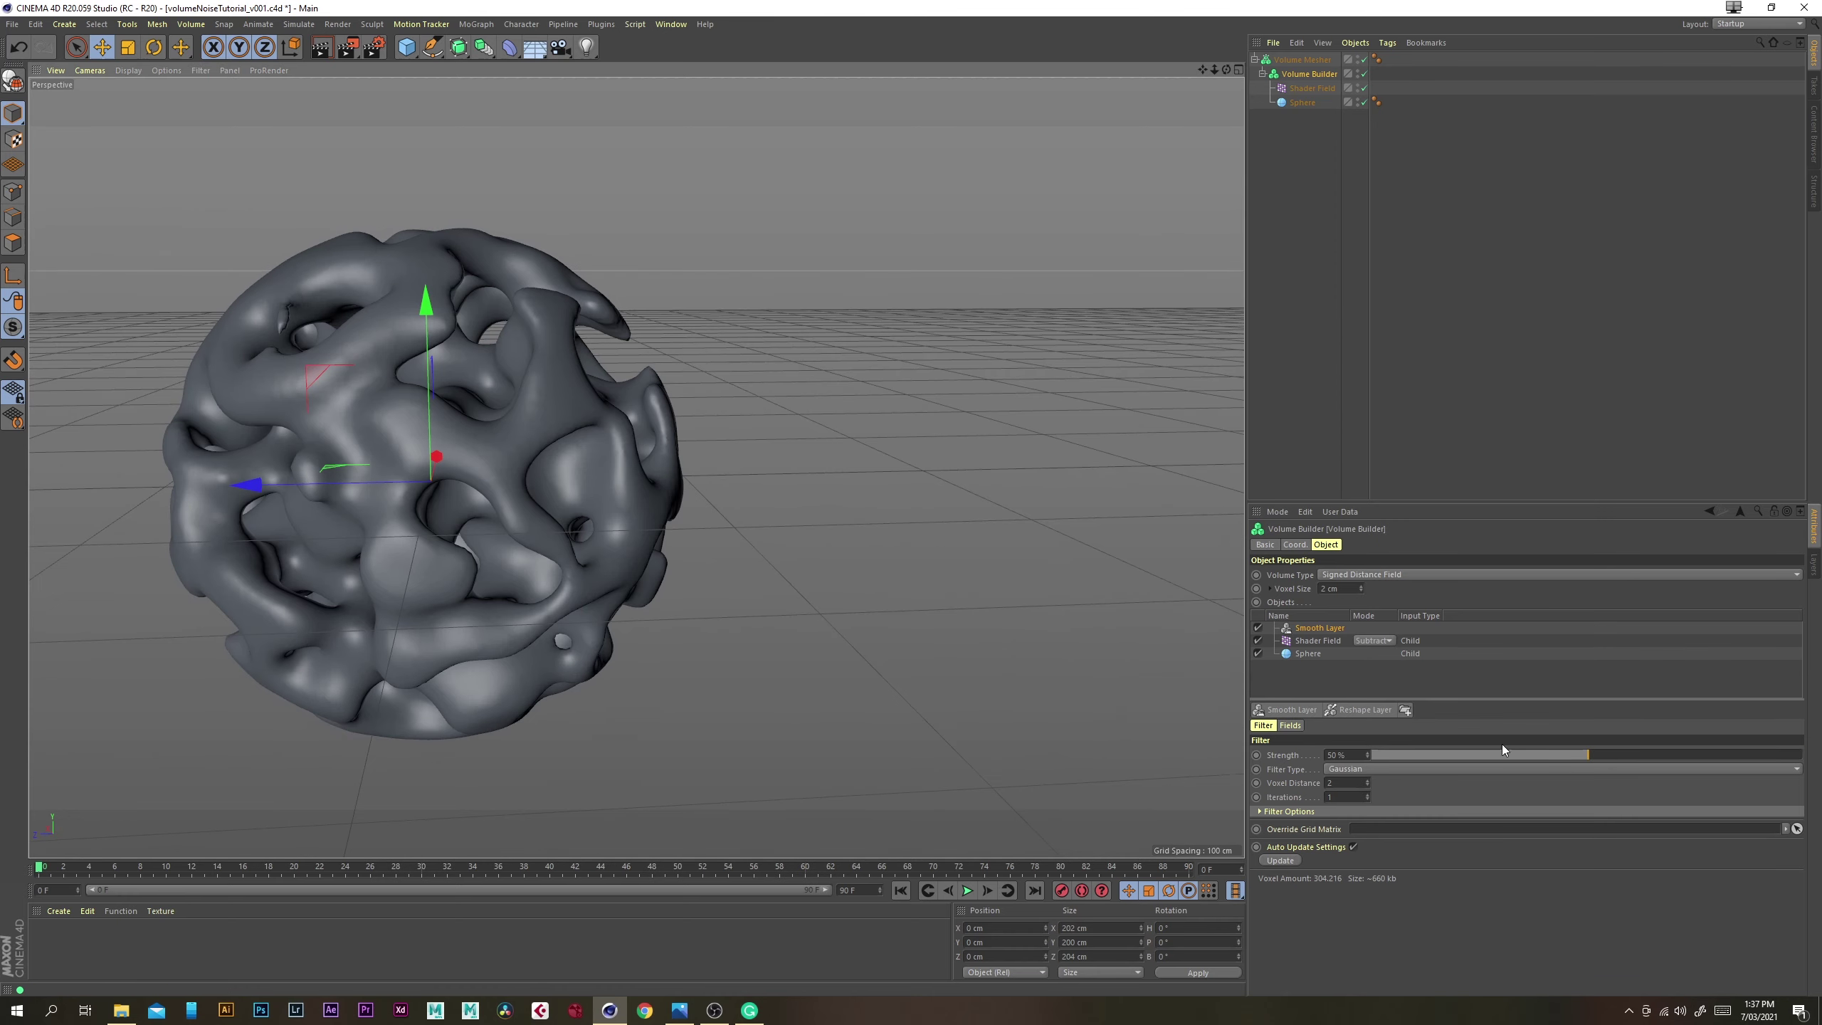
mouse_move(1504, 757)
mouse_down()
mouse_move(1398, 761)
mouse_move(1507, 755)
mouse_up()
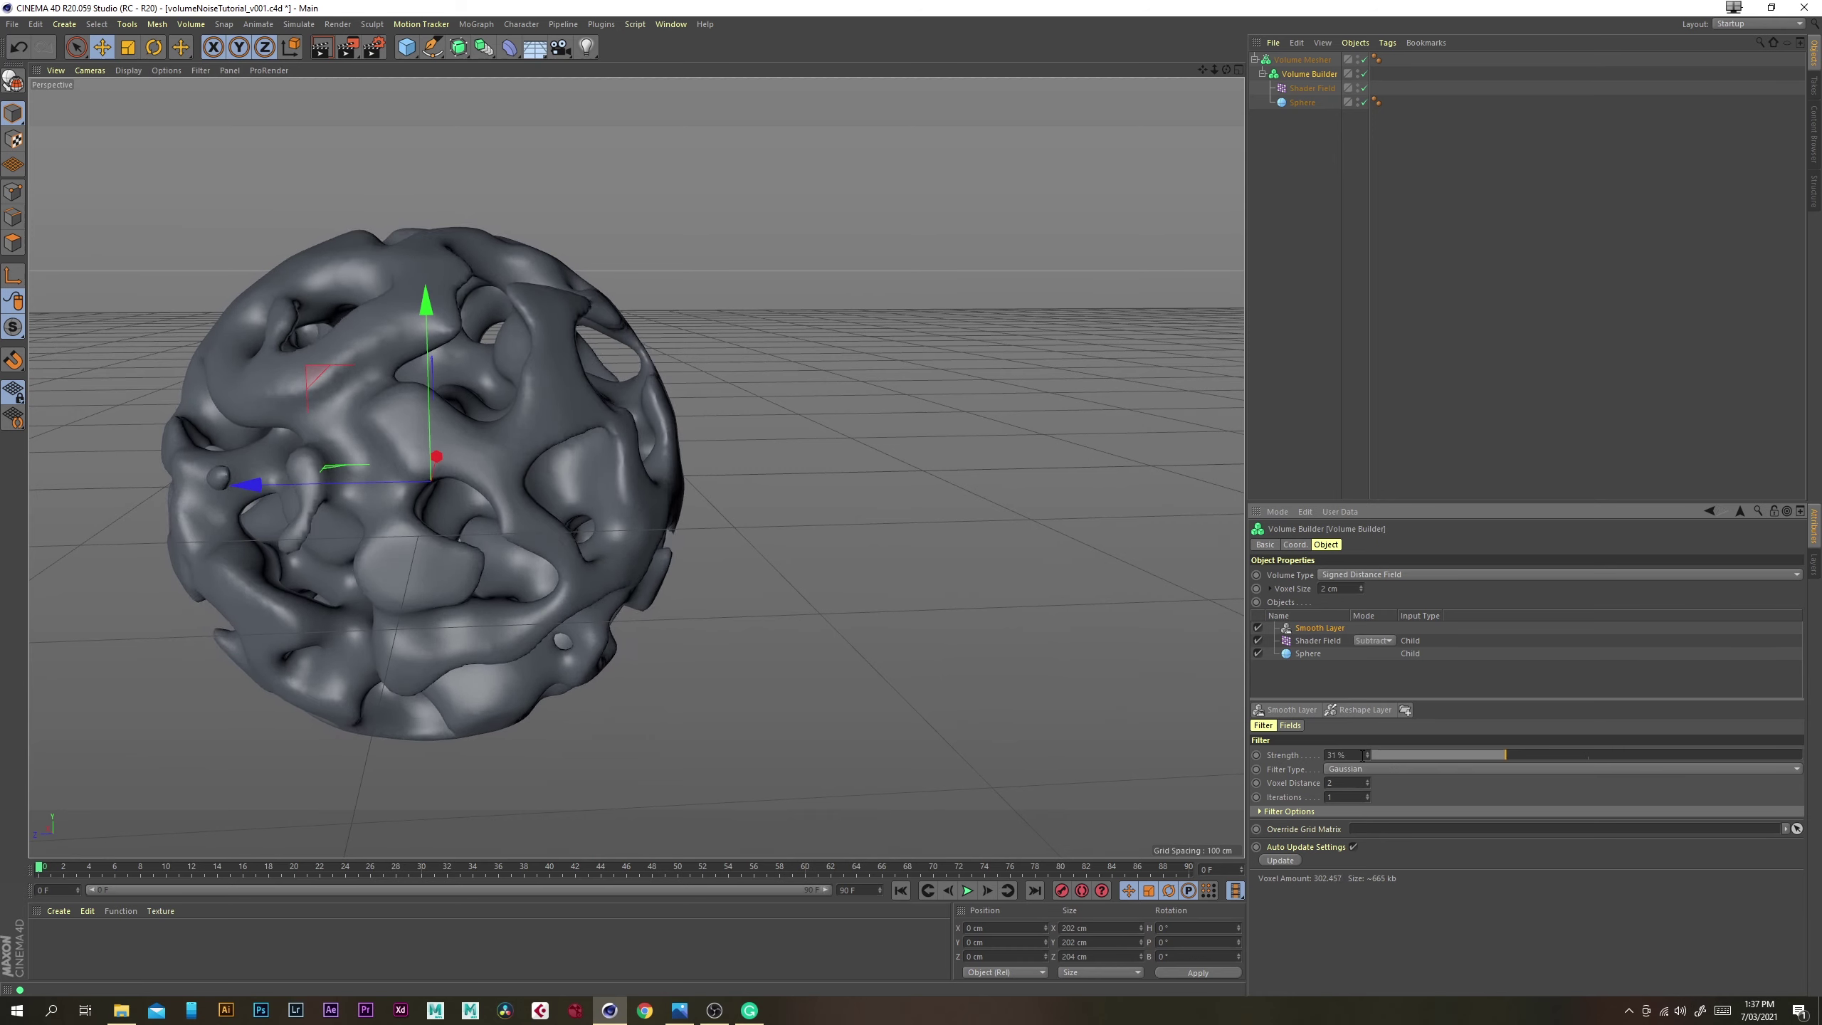
text(35)
key(Return)
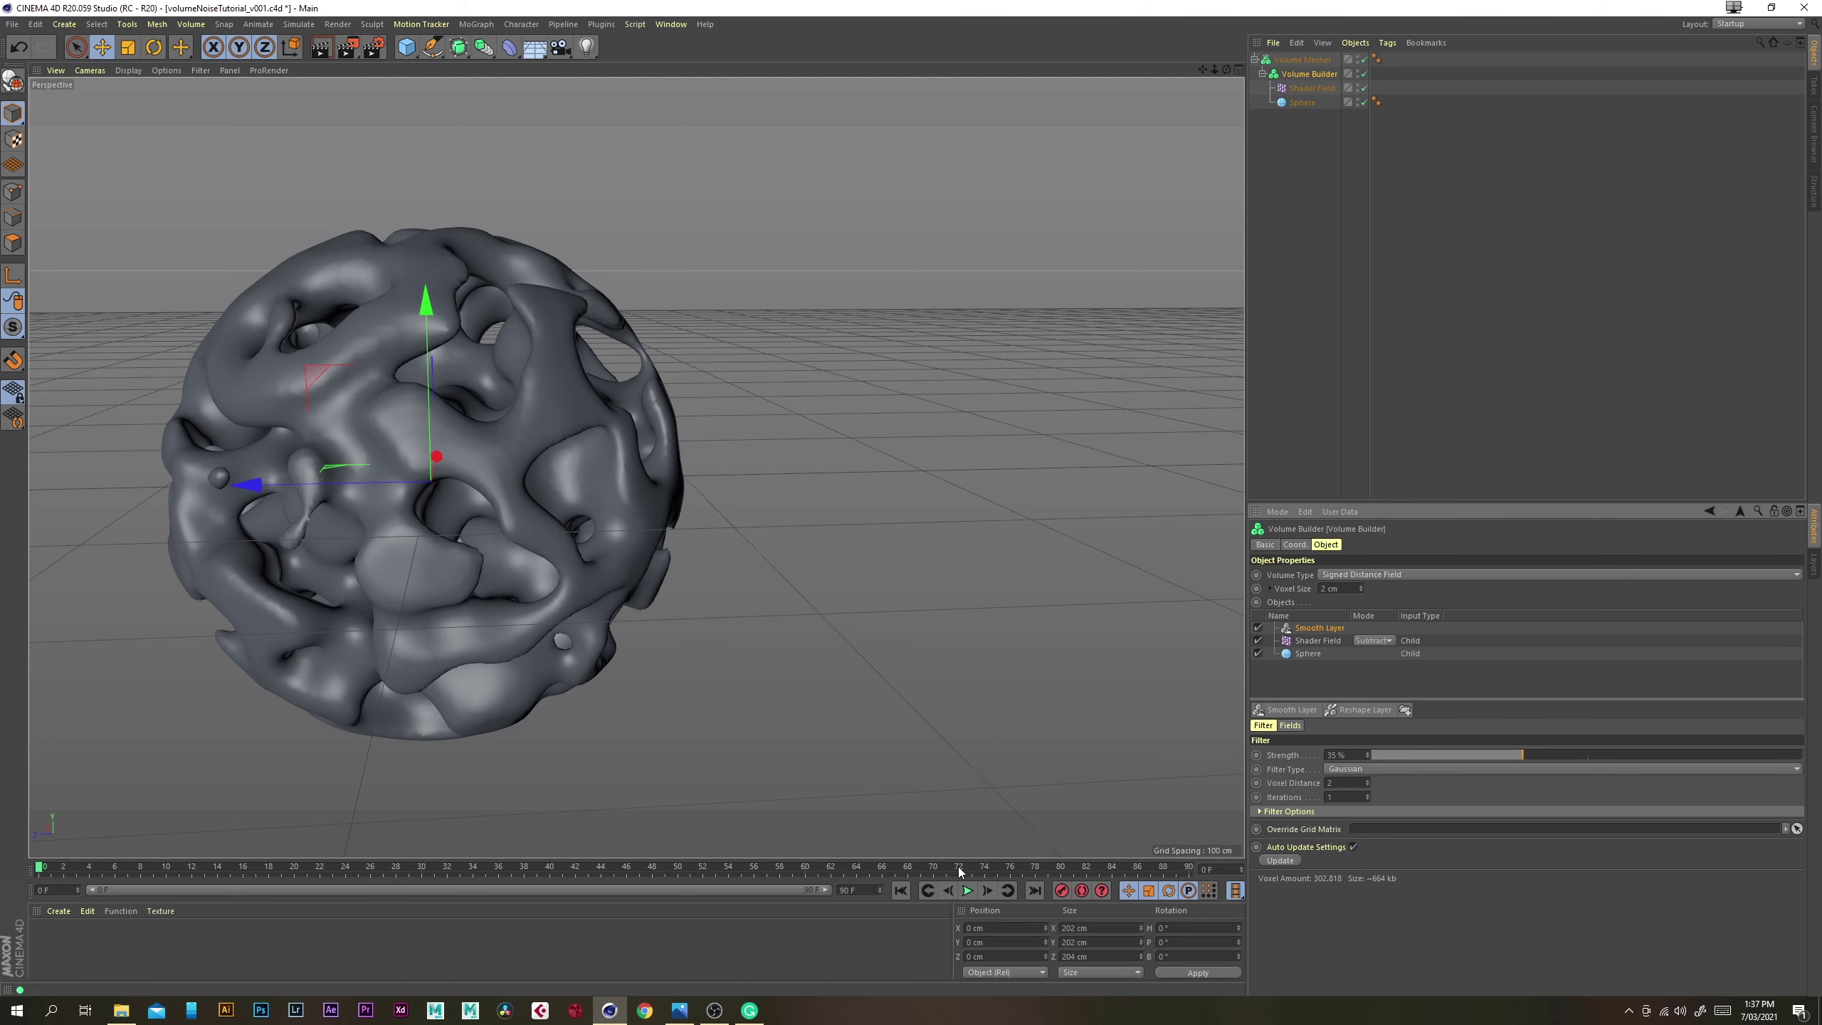